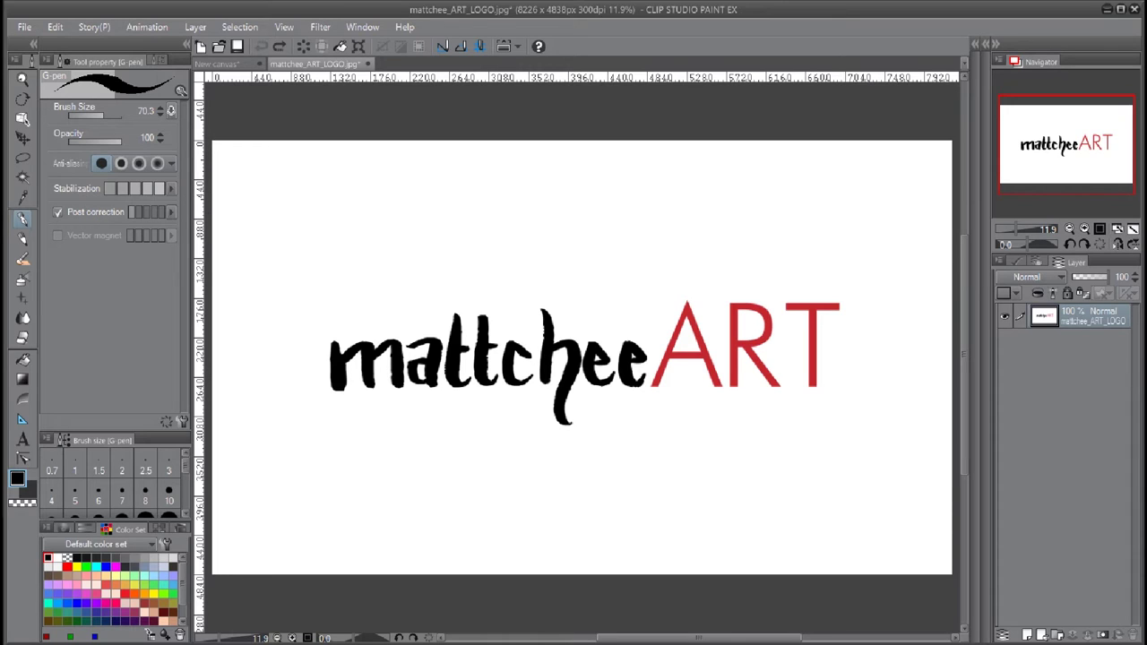
Step: Switch to the New canvas document with the ink sketch of boxes and circles
left_click(219, 65)
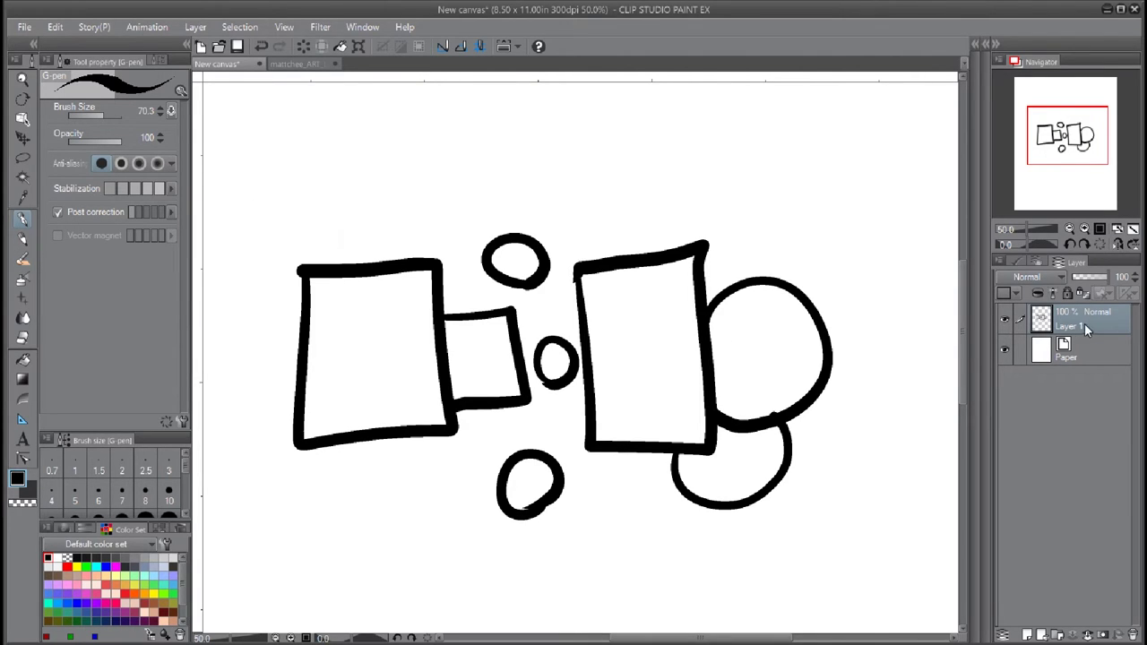
Step: Check Layer 1's contents by toggling its visibility, then select the Fill tool
left_click(1006, 319)
left_click(1005, 320)
left_click(24, 361)
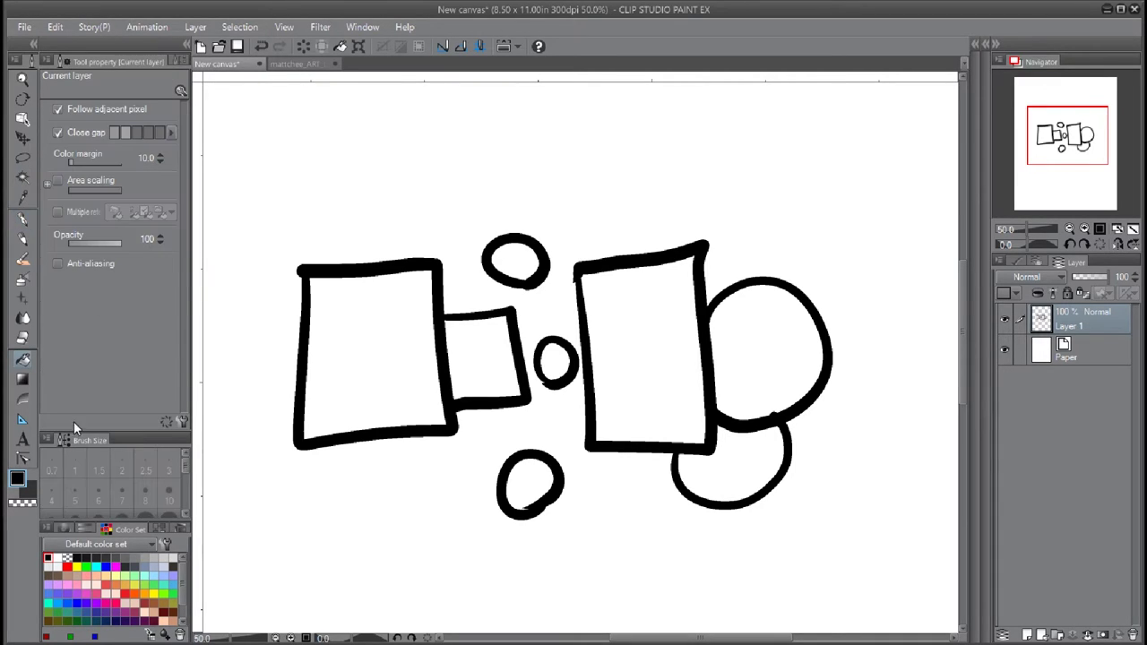
Step: Choose cyan, trial-fill the left box, check it by toggling Layer 1, then undo the fill
left_click(96, 566)
left_click(341, 363)
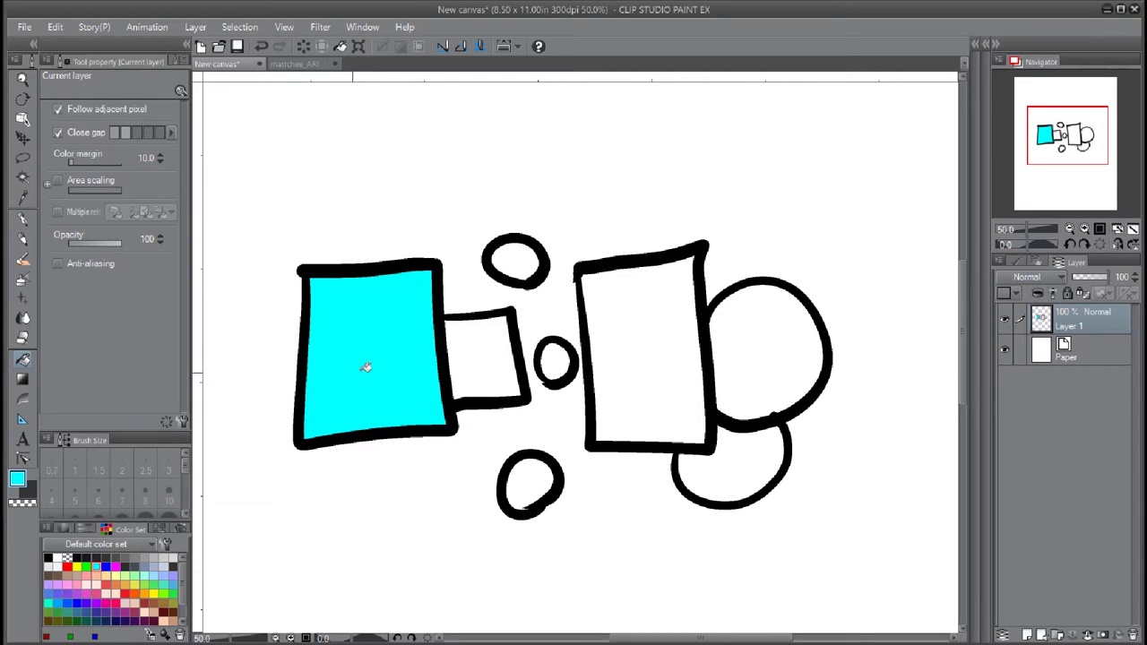
left_click(1006, 319)
left_click(1006, 319)
left_click(1005, 319)
left_click(1007, 319)
left_click(1005, 319)
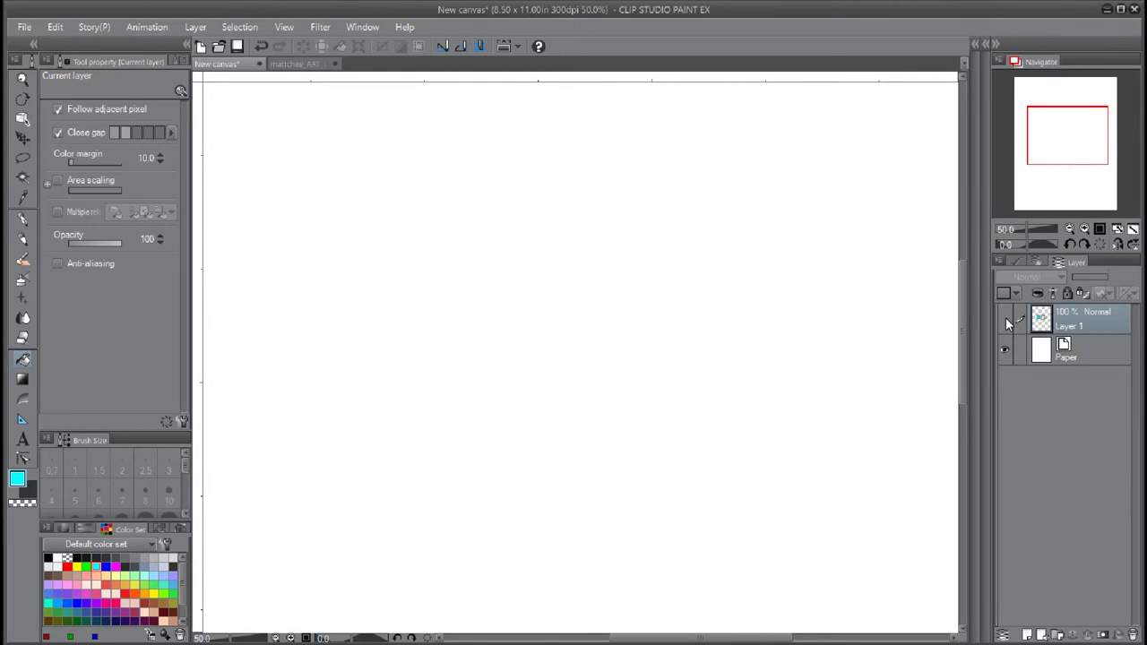
left_click(1006, 320)
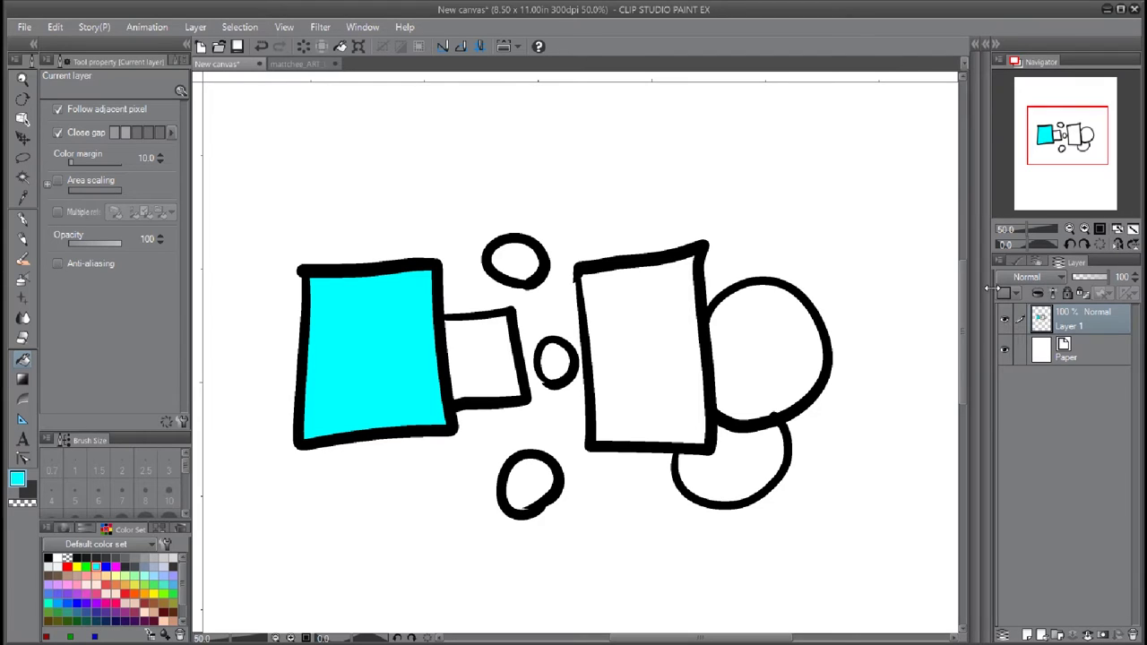
key("ctrl+z")
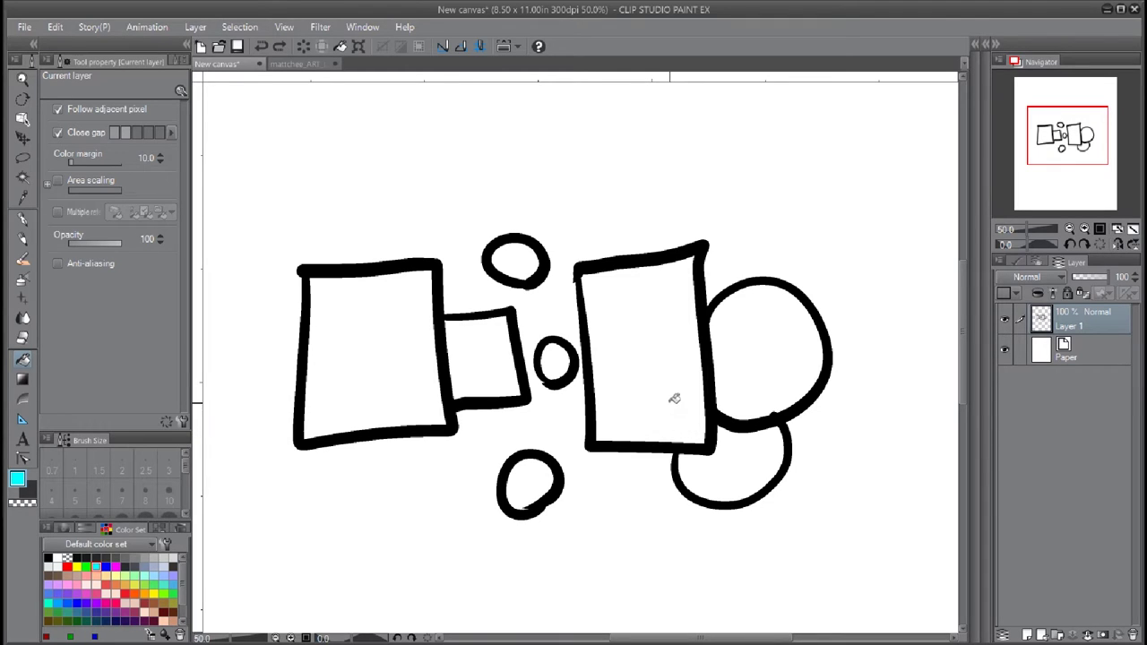
Step: Magic-wand the left box and both right-hand circles on Layer 1, then add a new Layer 2
left_click(23, 176)
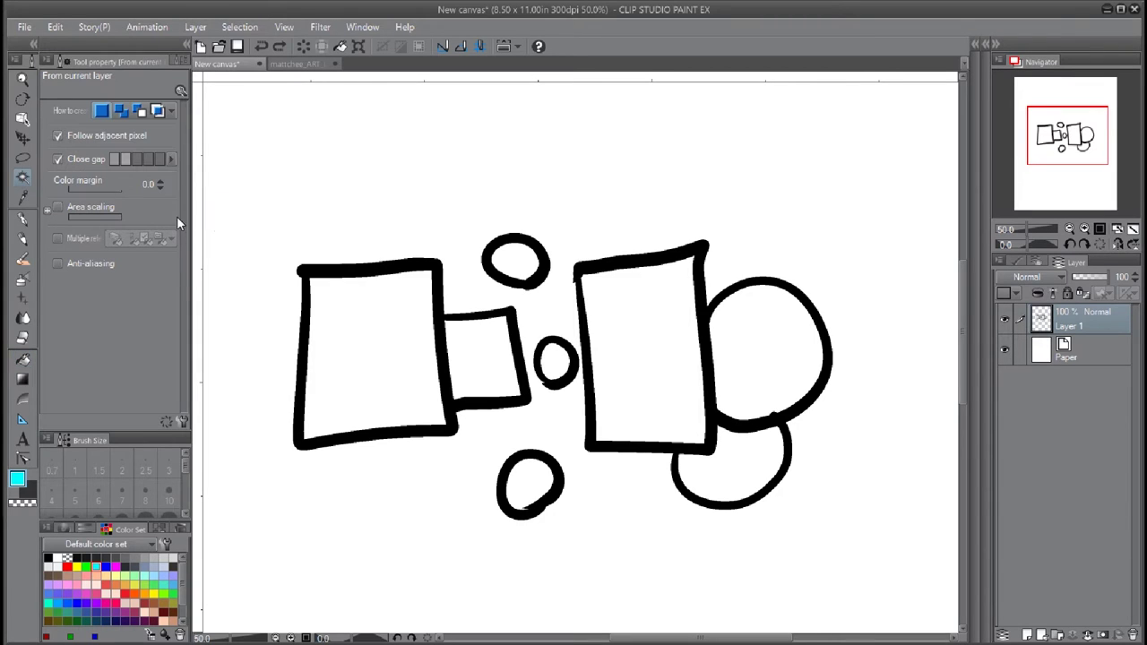
left_click(400, 363)
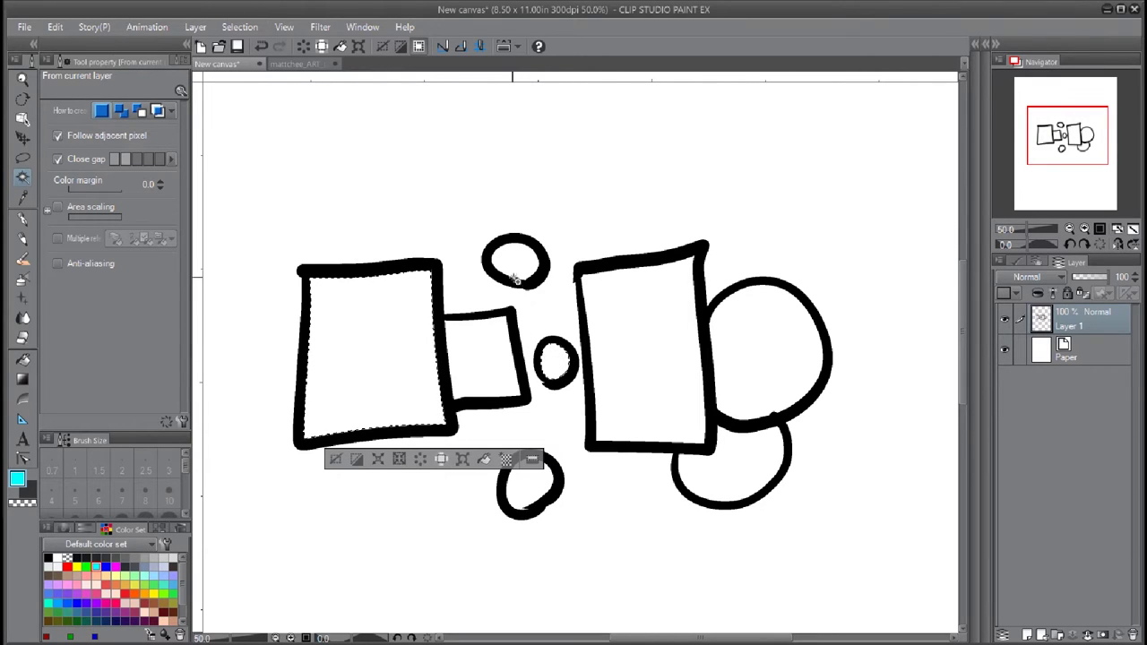
left_click(753, 387, "shift")
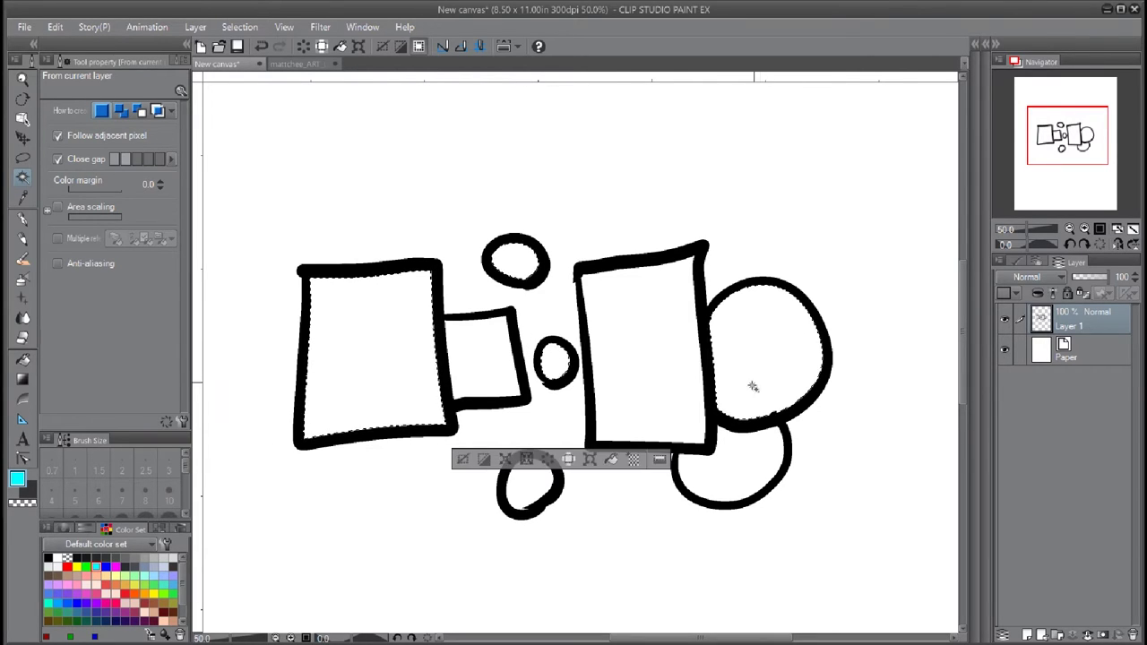
left_click(732, 473, "shift")
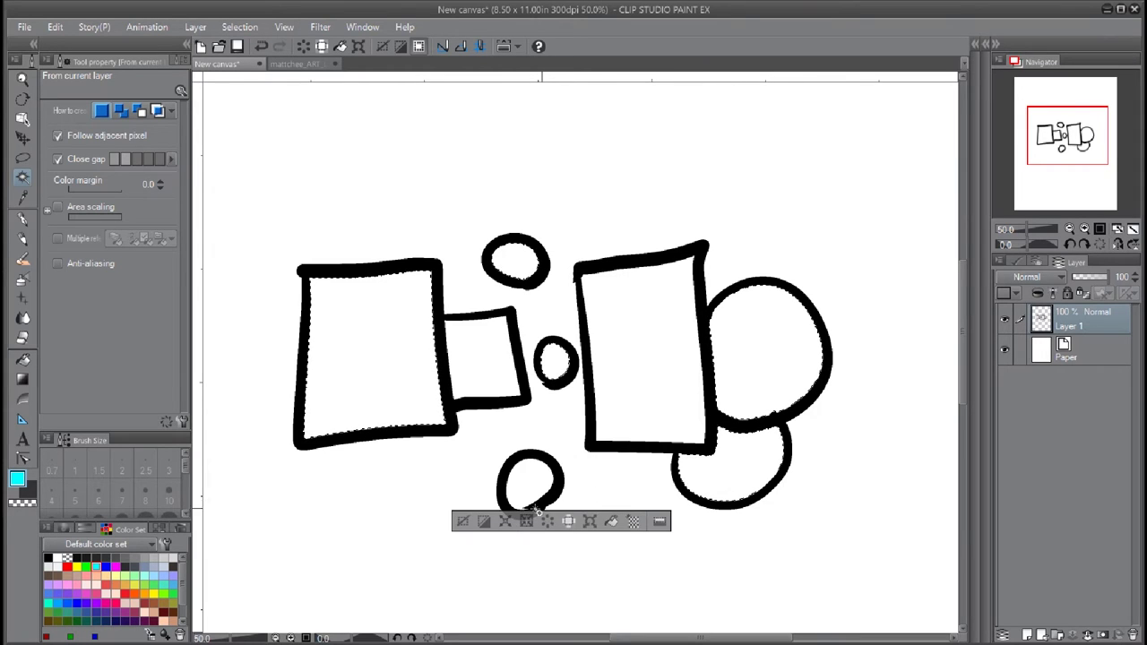
left_click(1040, 635)
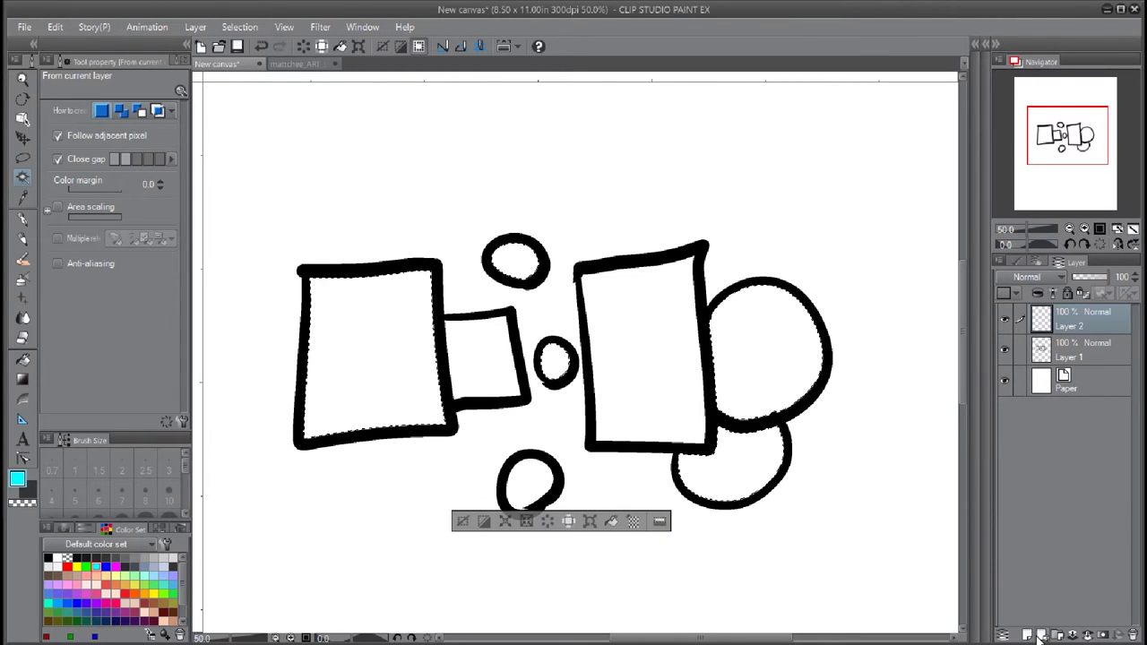
Step: Try filling the left box, top oval and right circles cyan on Layer 2, then undo
left_click(55, 28)
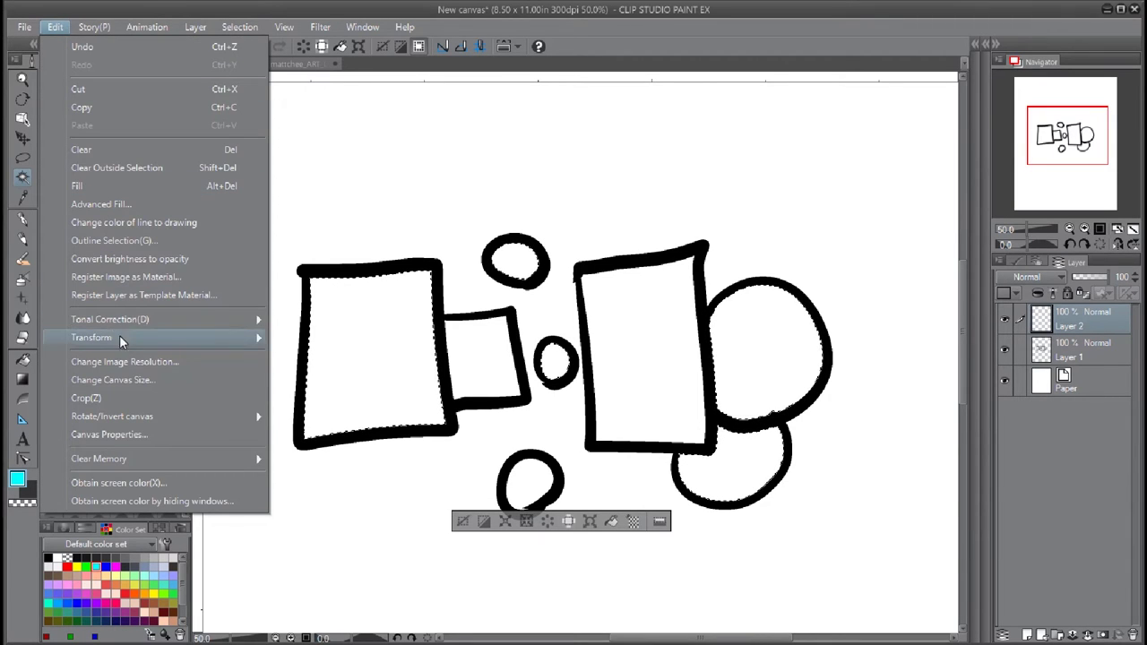
left_click(374, 159)
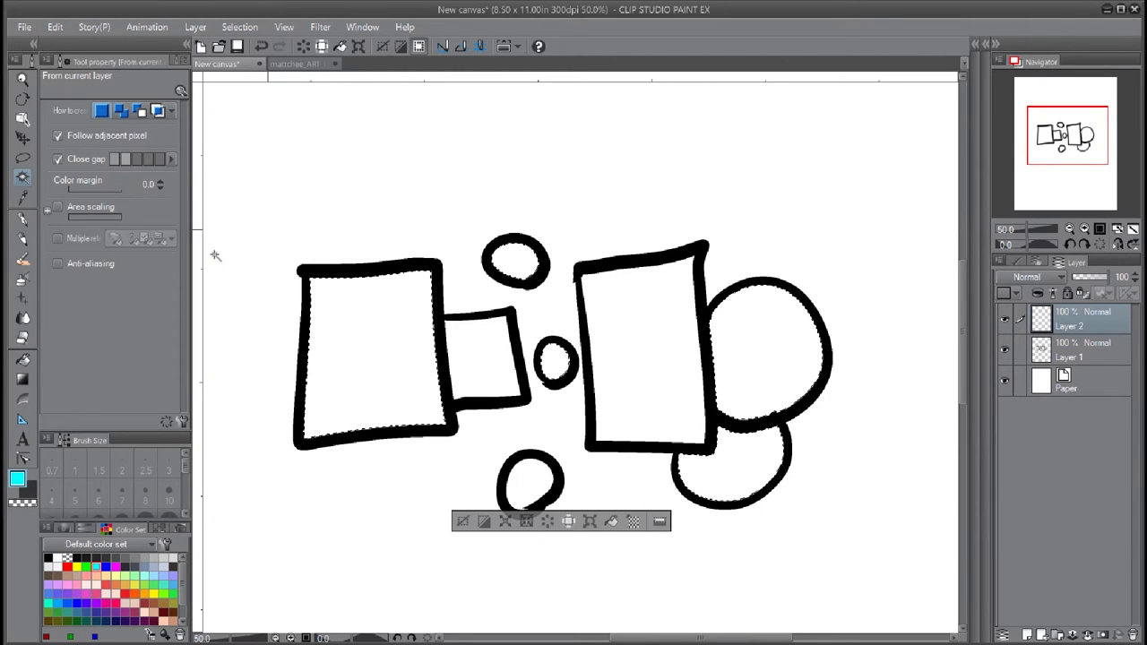
left_click(22, 359)
left_click(414, 332)
left_click(516, 262)
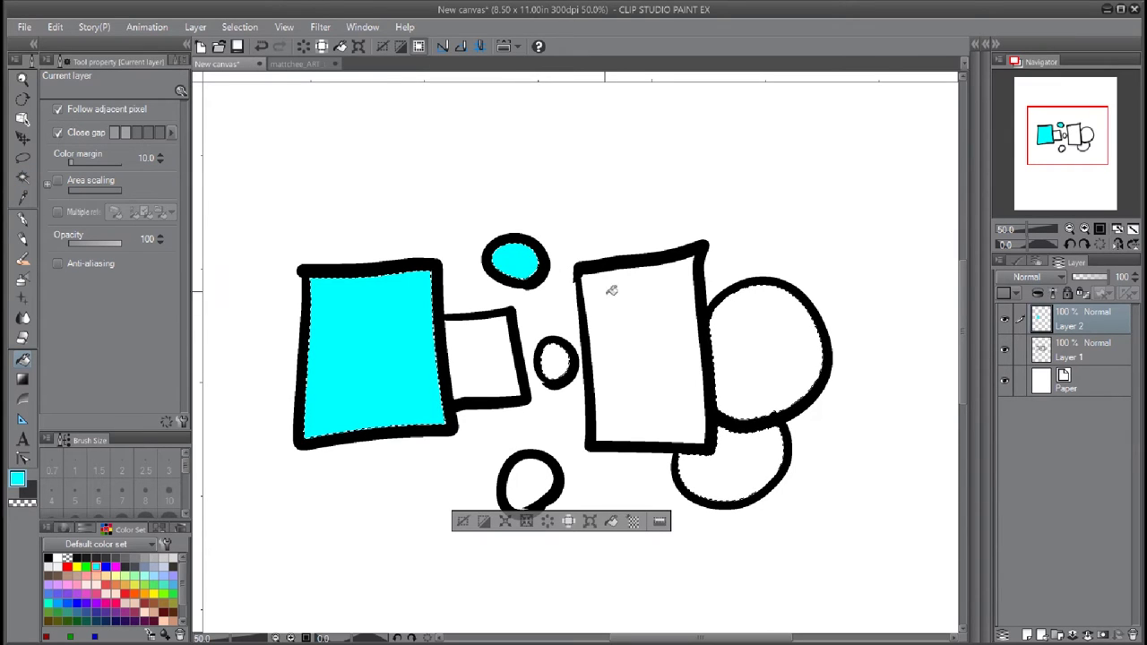
left_click(768, 315)
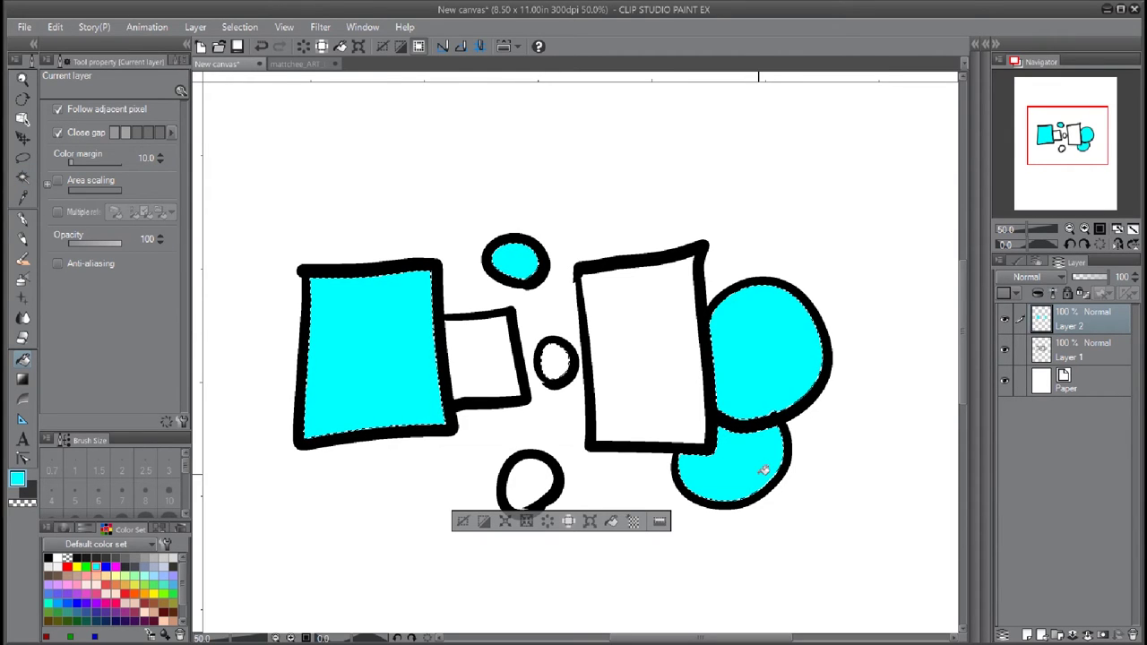
left_click(1005, 319)
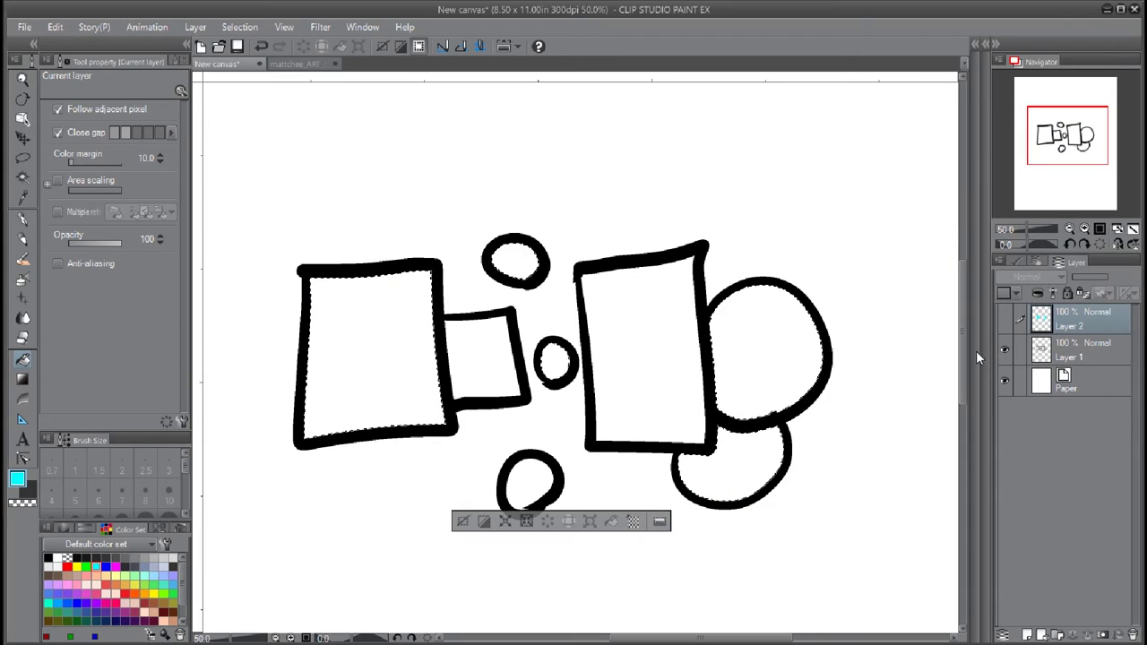
left_click(1005, 319)
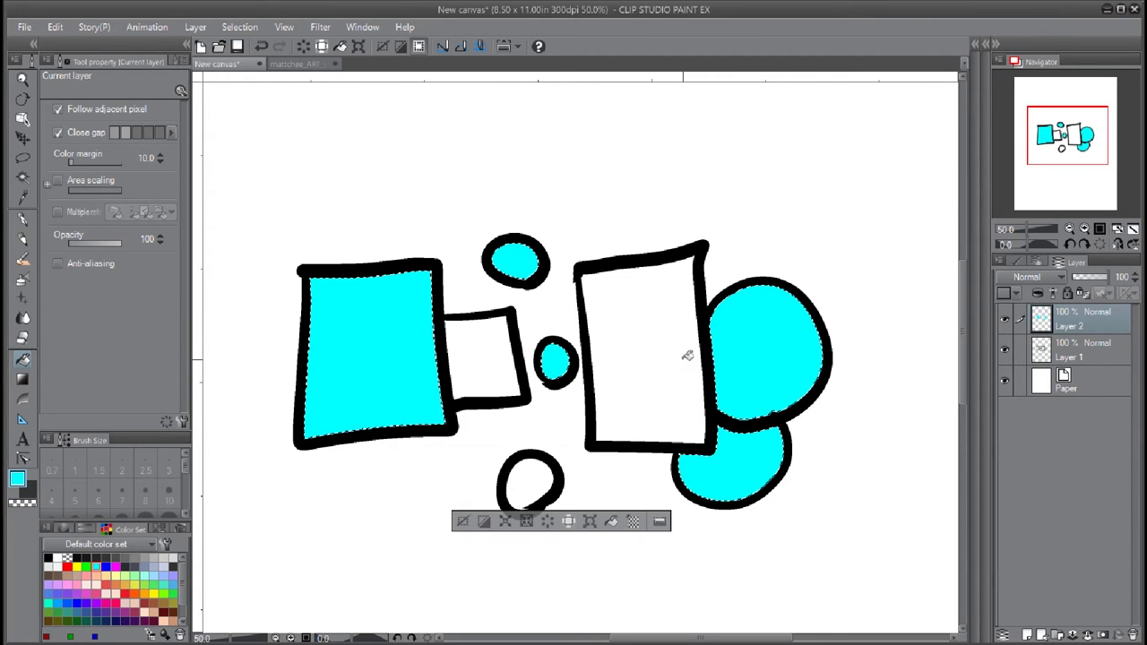
key("ctrl+z")
key("ctrl+z")
key("ctrl+z")
key("ctrl+z")
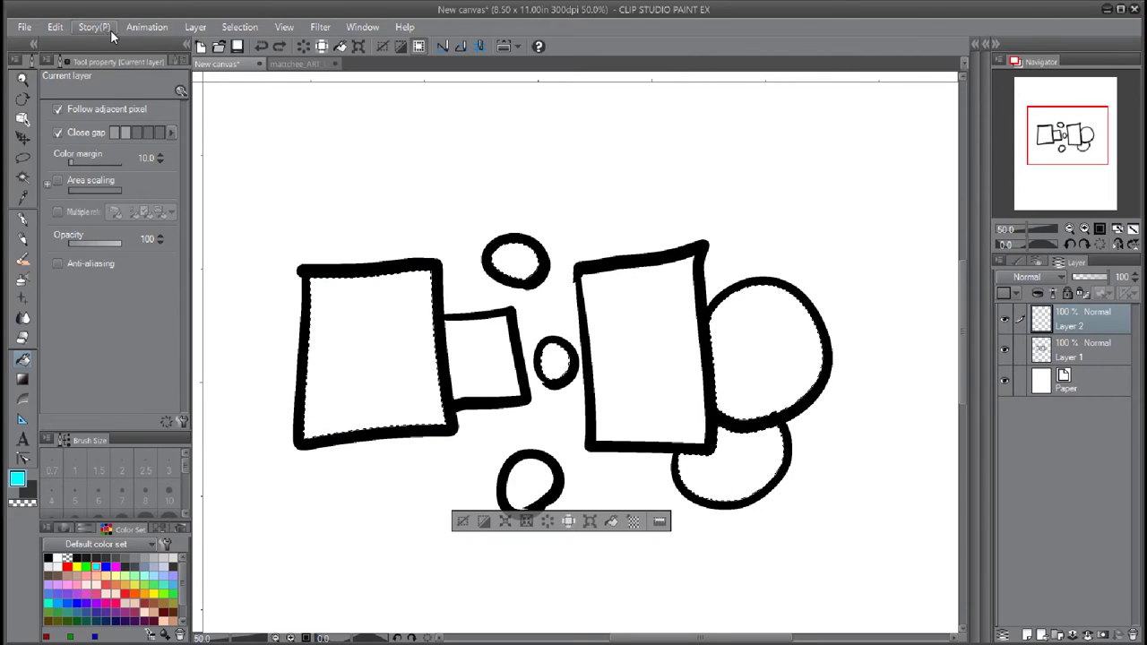
Step: Fill the whole selection cyan using Edit > Fill
left_click(139, 26)
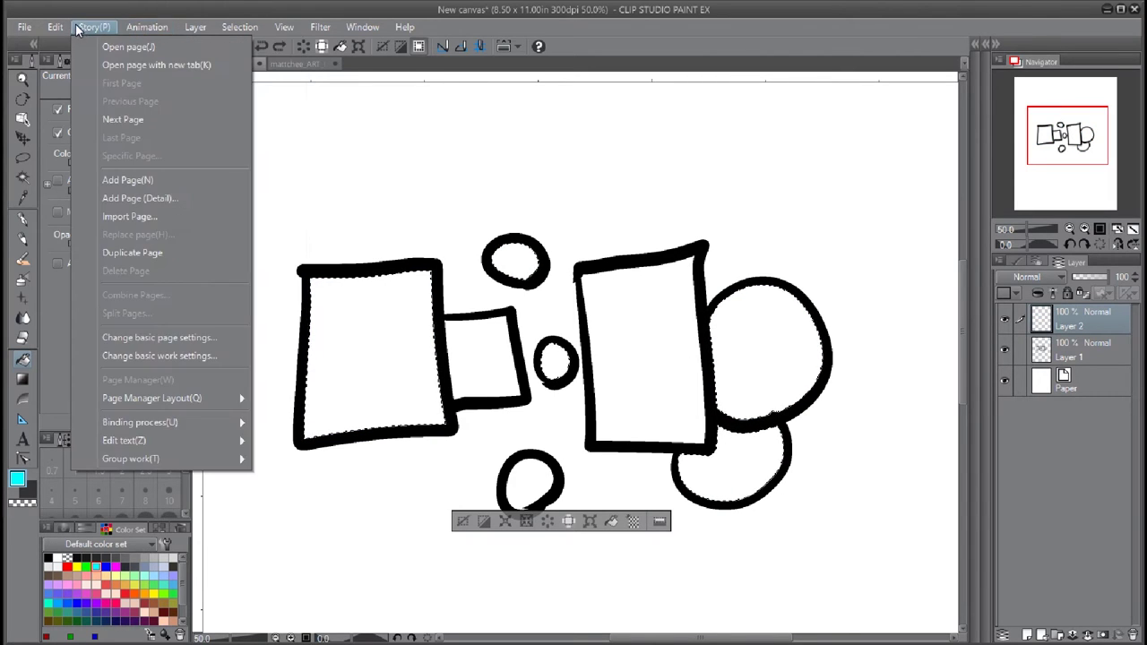
mouse_move(55, 27)
left_click(89, 179)
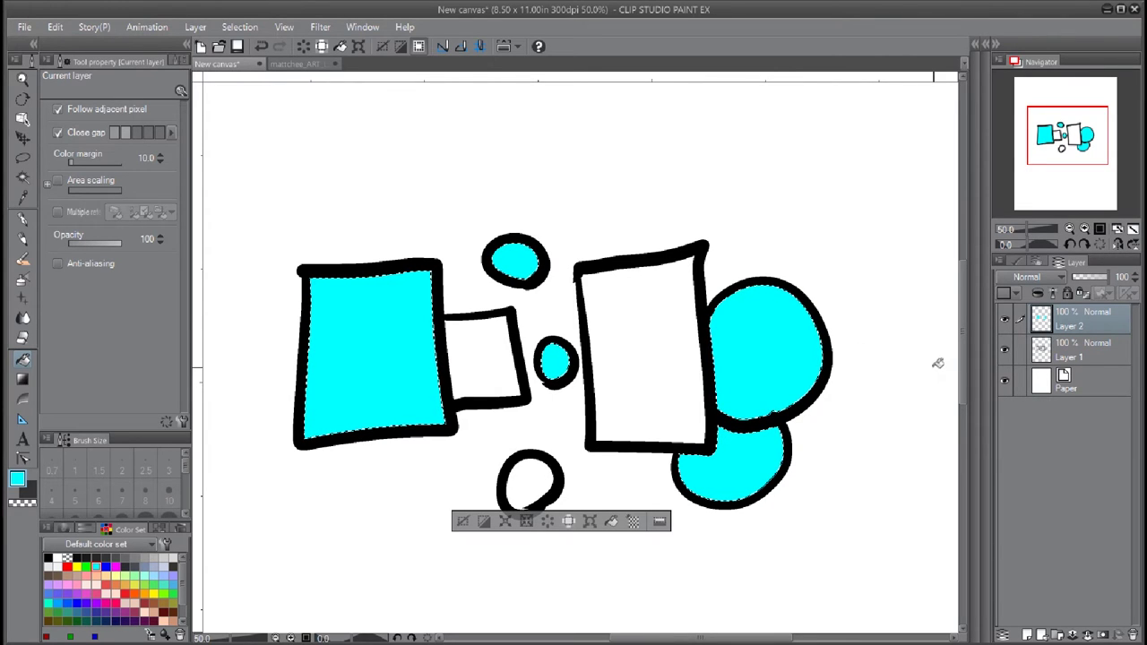
Step: On Layer 1, magic-wand the small box, bottom oval and large white box
left_click(1087, 355)
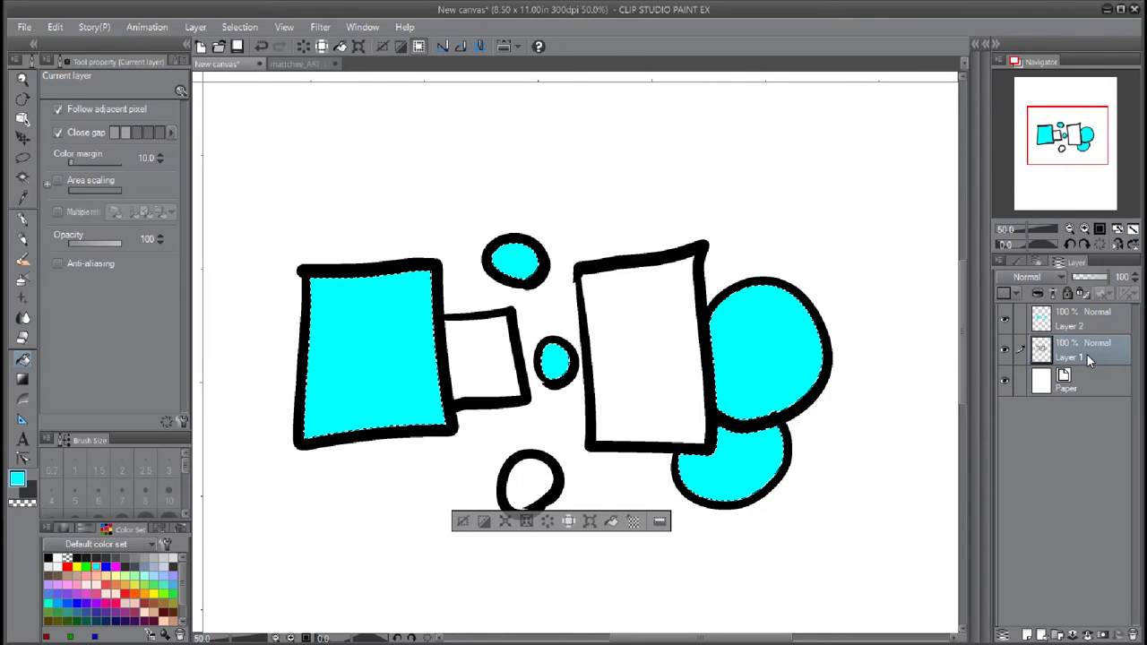
left_click(25, 180)
left_click(492, 355)
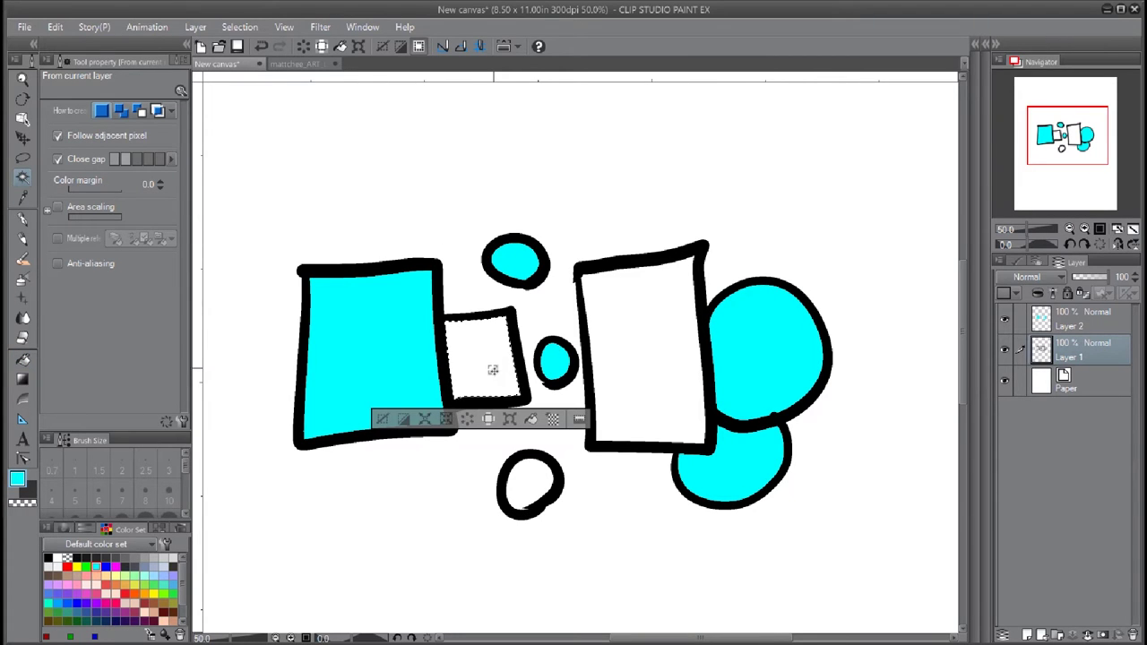
left_click(529, 478, "shift")
left_click(632, 361, "shift")
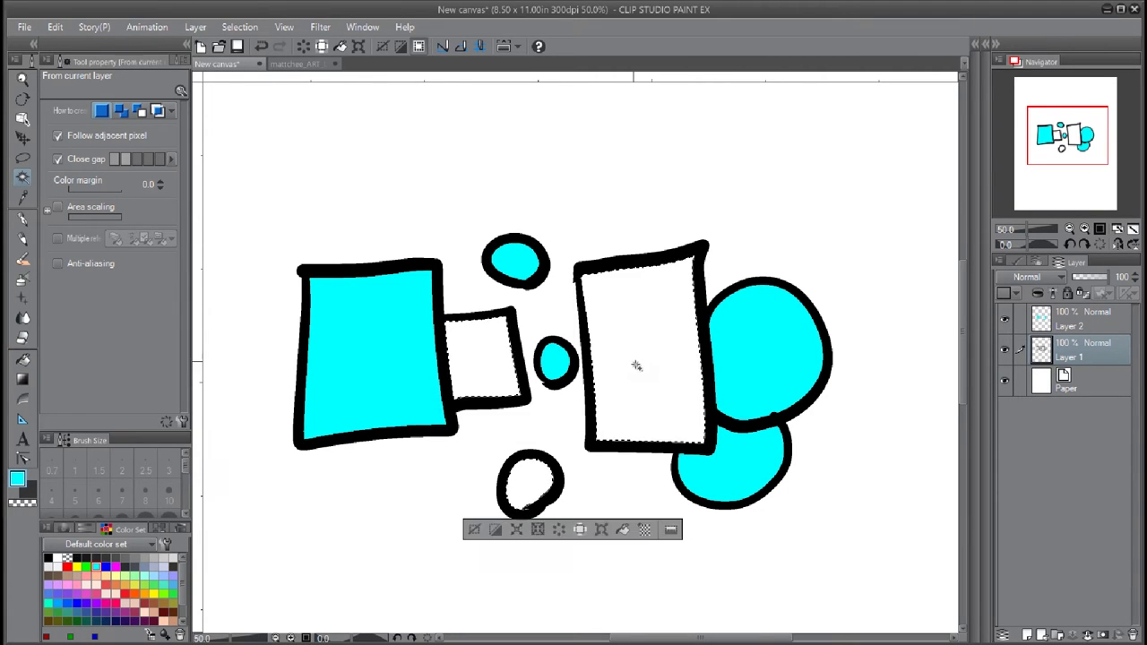
Step: Fill the selection magenta on Layer 2, deselect, then undo the colour fills
left_click(1102, 326)
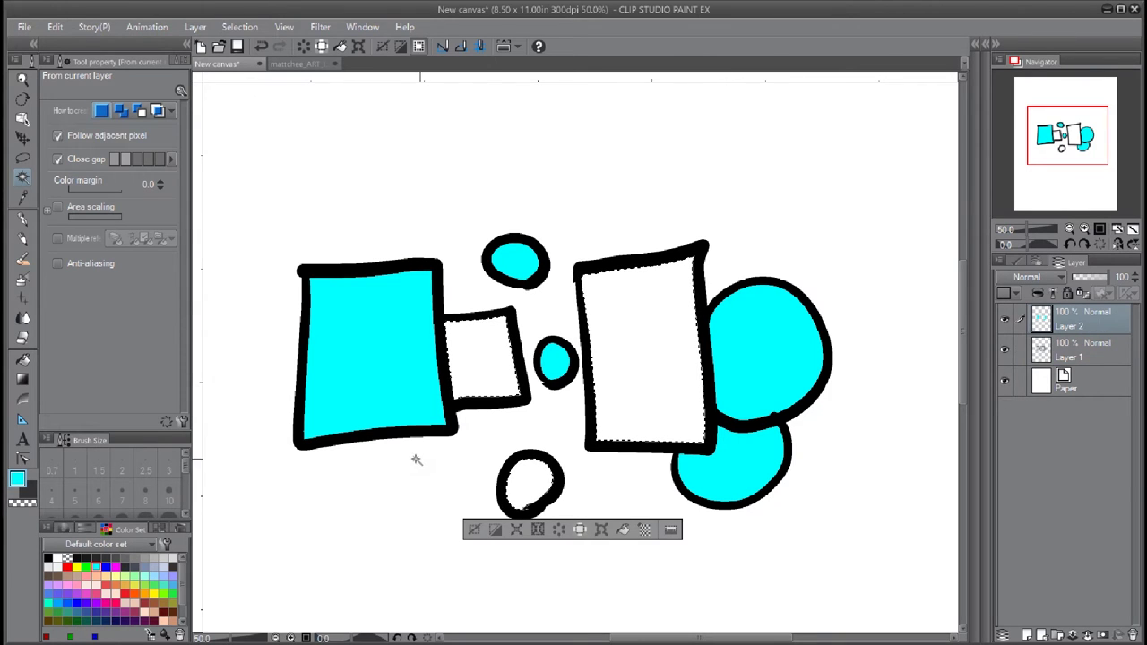
left_click(115, 567)
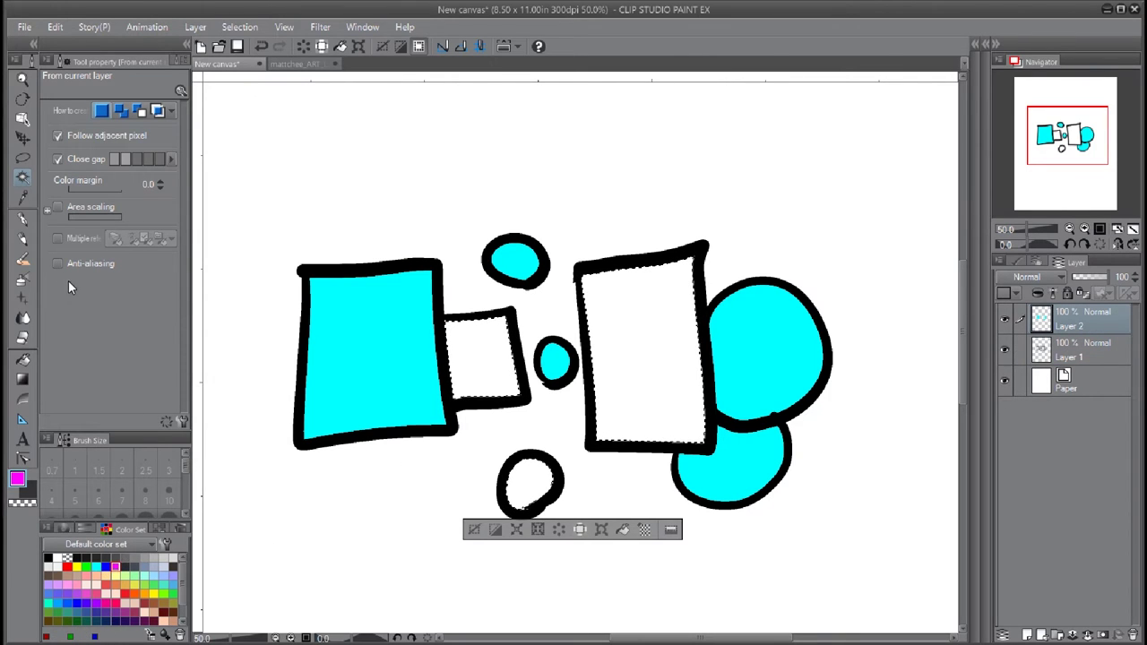
left_click(55, 26)
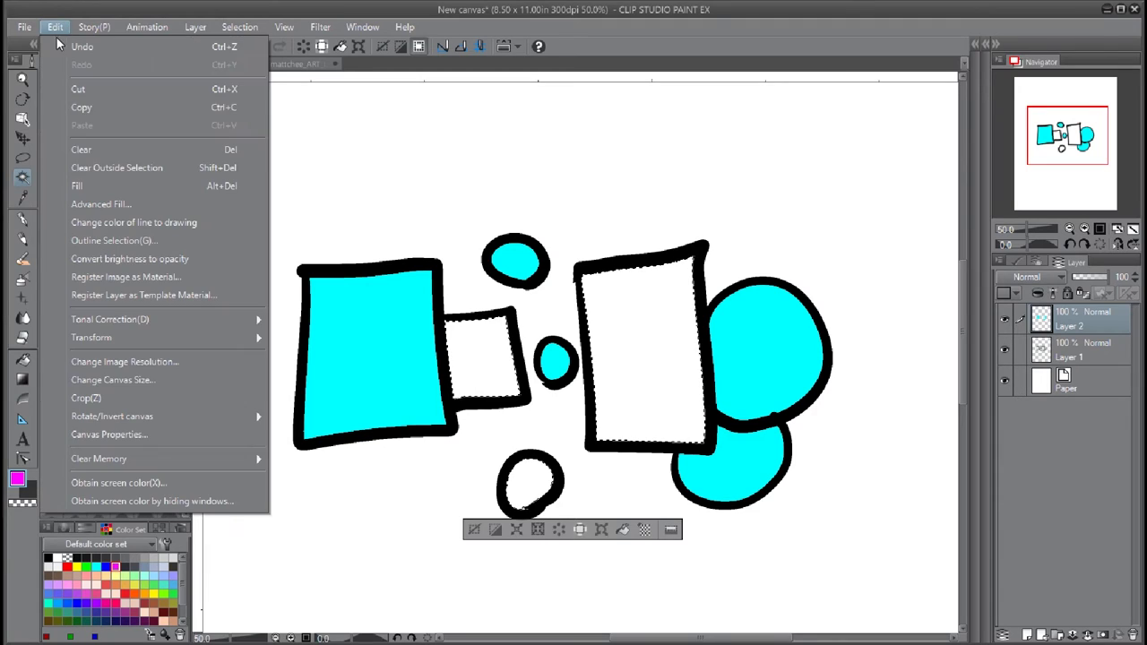
left_click(76, 182)
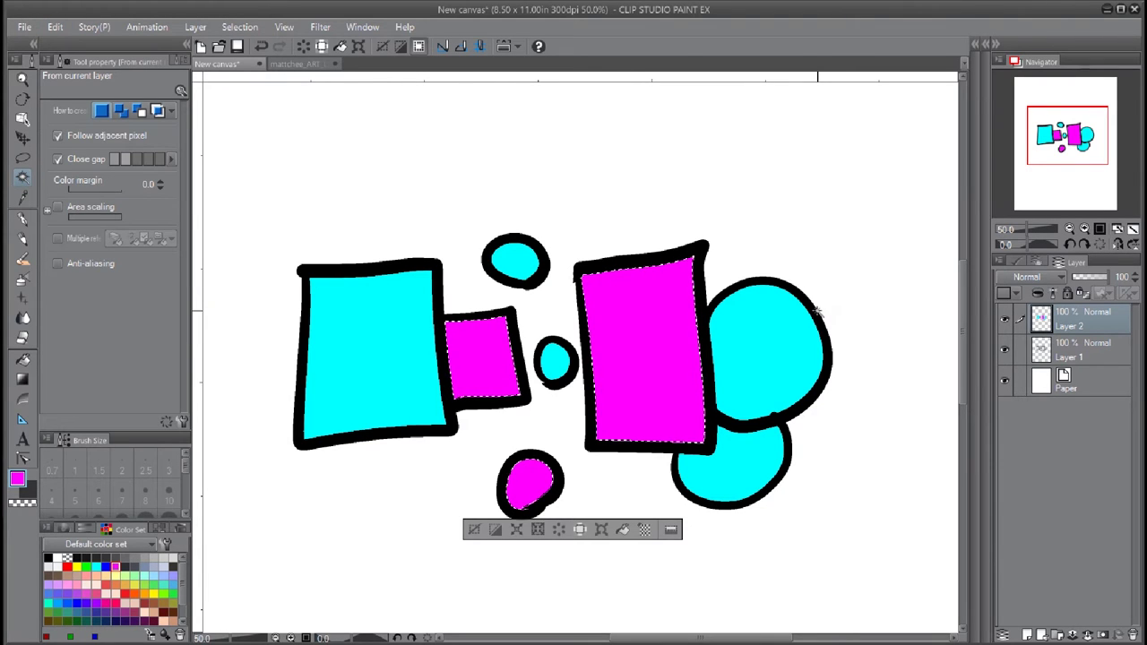
key("ctrl+d")
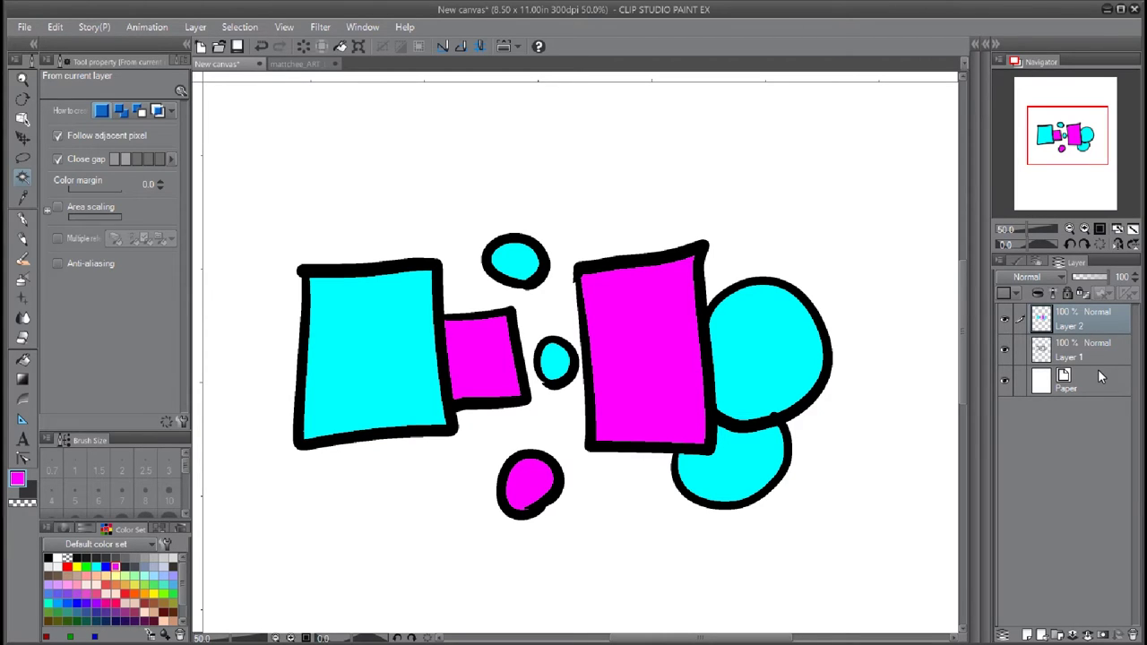
key("ctrl+z")
key("ctrl+z")
key("ctrl+z")
key("ctrl+z")
key("ctrl+z")
key("ctrl+z")
key("ctrl+z")
key("ctrl+z")
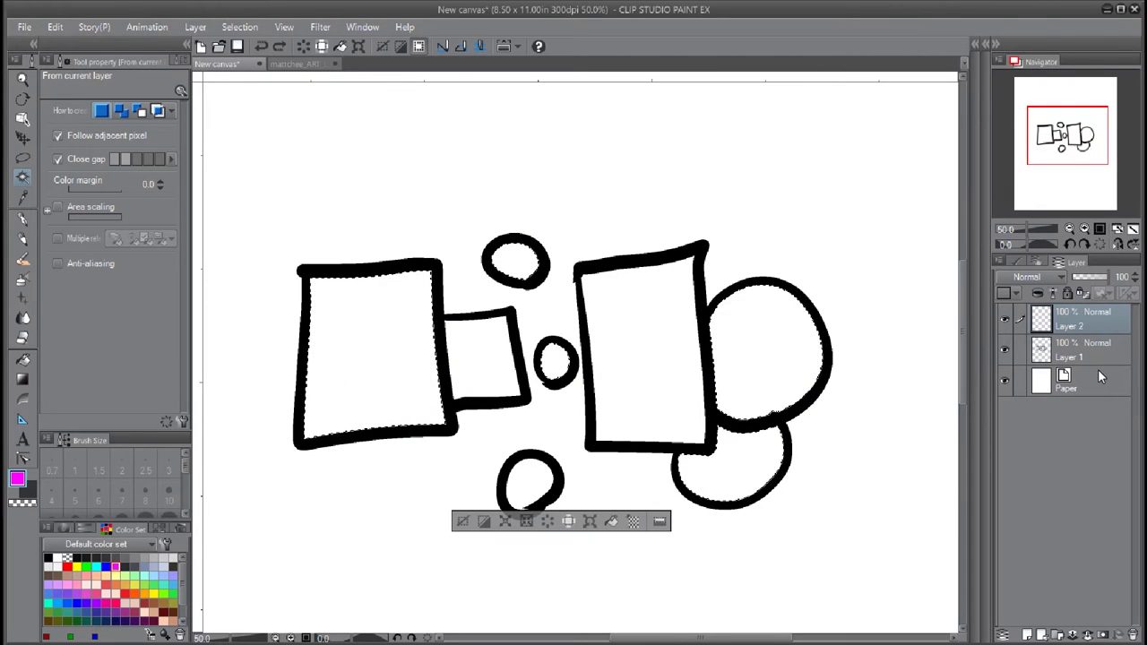
Step: Clear the remaining selection and delete Layer 2 with its fills
key("ctrl+d")
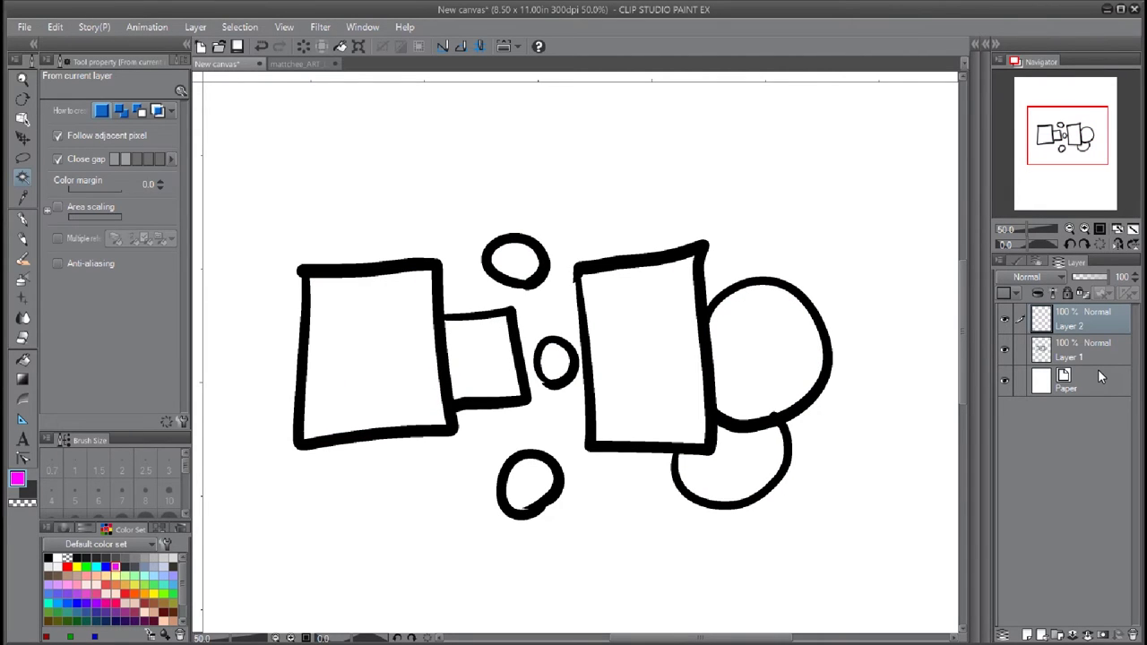
left_click(1135, 633)
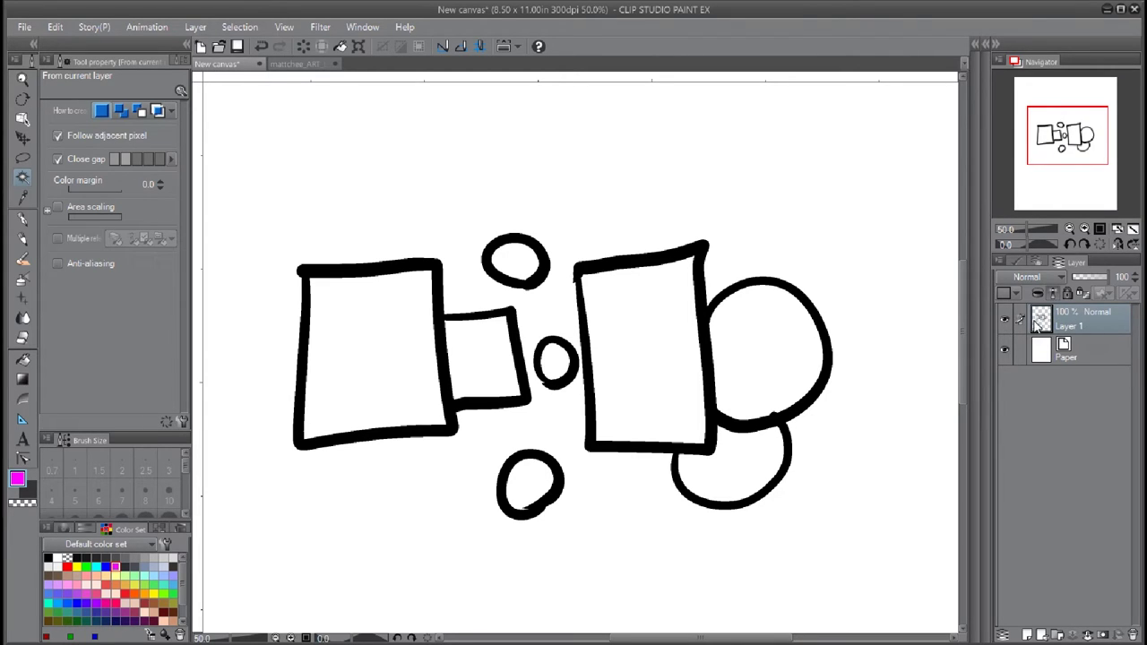
Step: Check Layer 1, add a new raster Layer 2, and drag it below Layer 1
left_click(1004, 320)
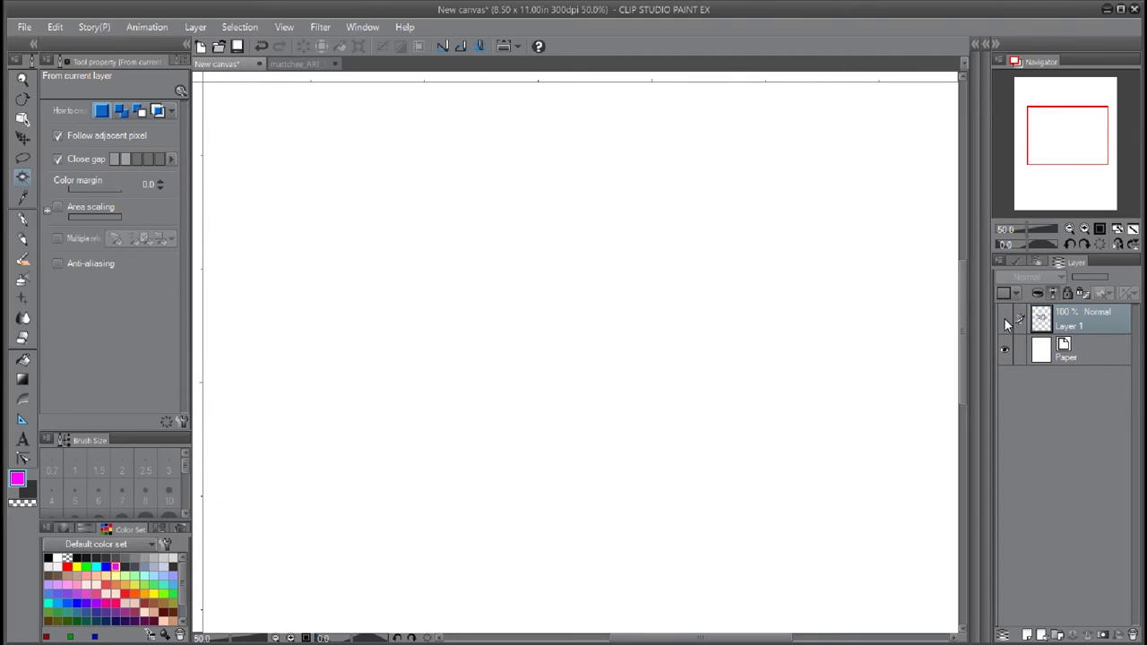
left_click(1005, 320)
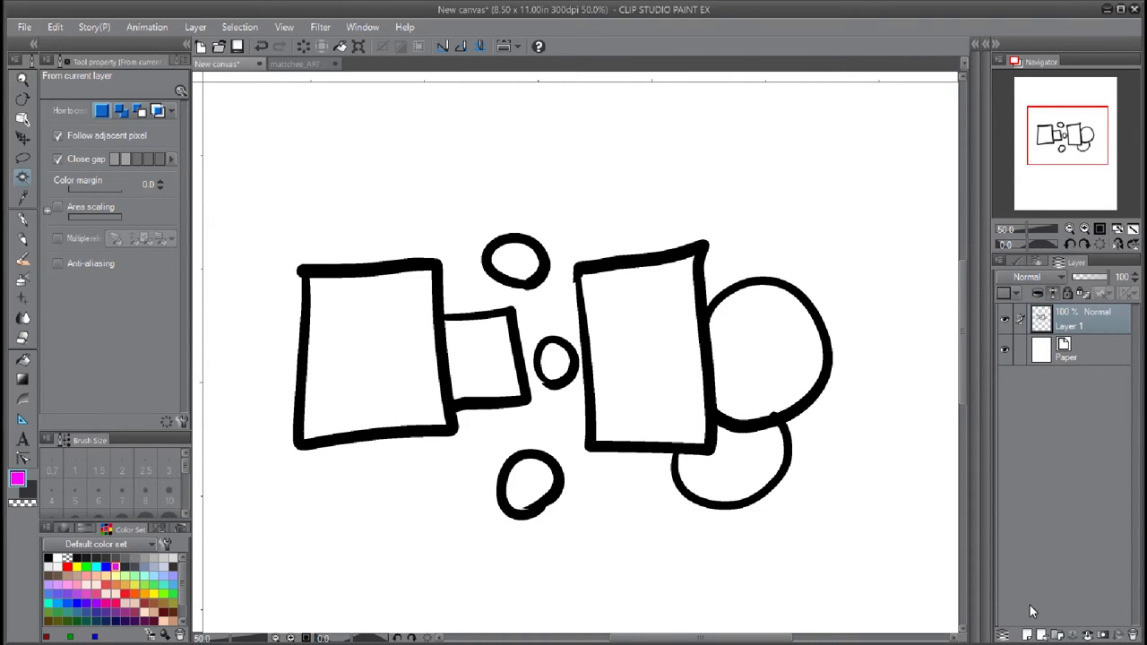
left_click(1029, 636)
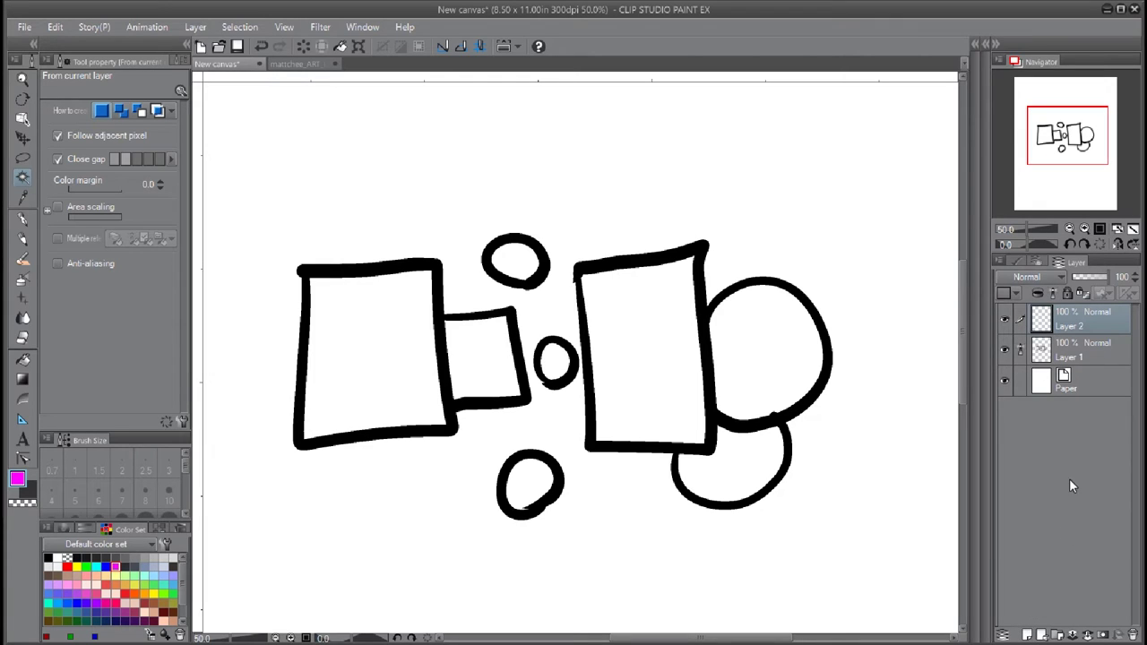
left_click_drag(1086, 318, 1073, 355)
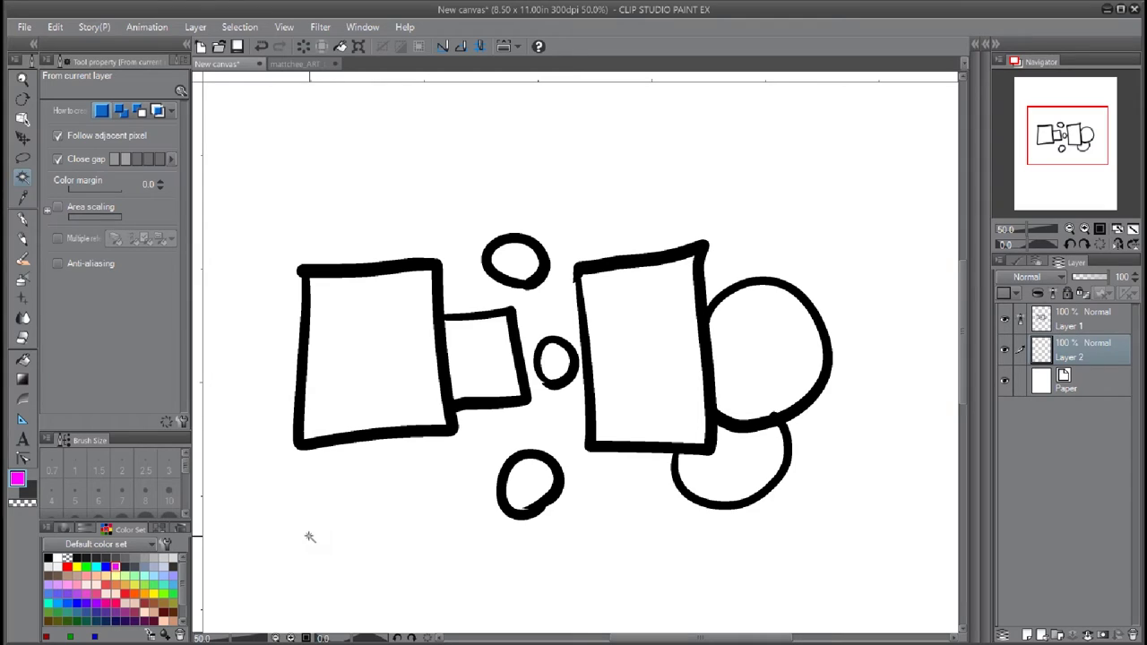
Step: Activate Layer 2, choose the Fill tool with cyan, and view the Fill sub tools
left_click(1085, 316)
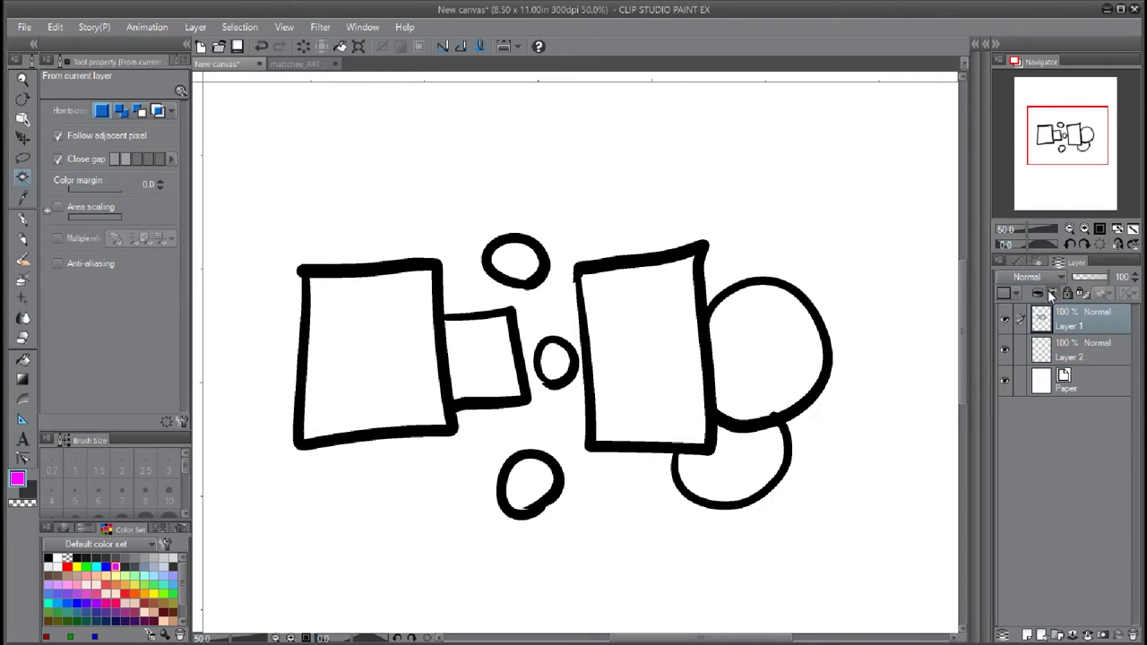
left_click(1079, 348)
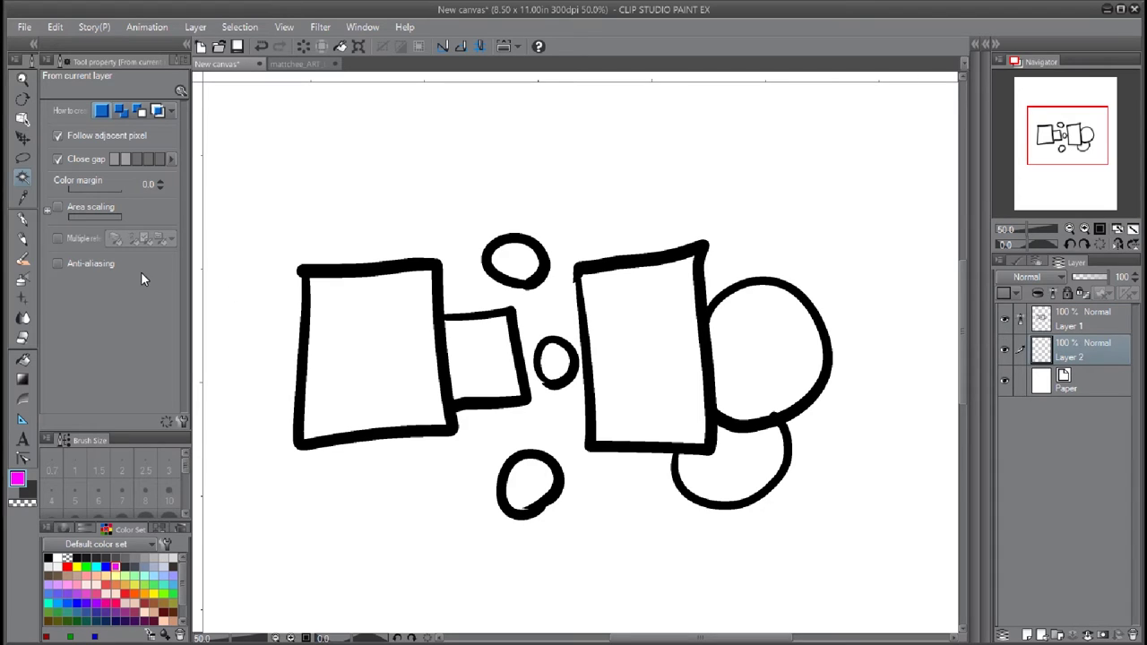
left_click(24, 360)
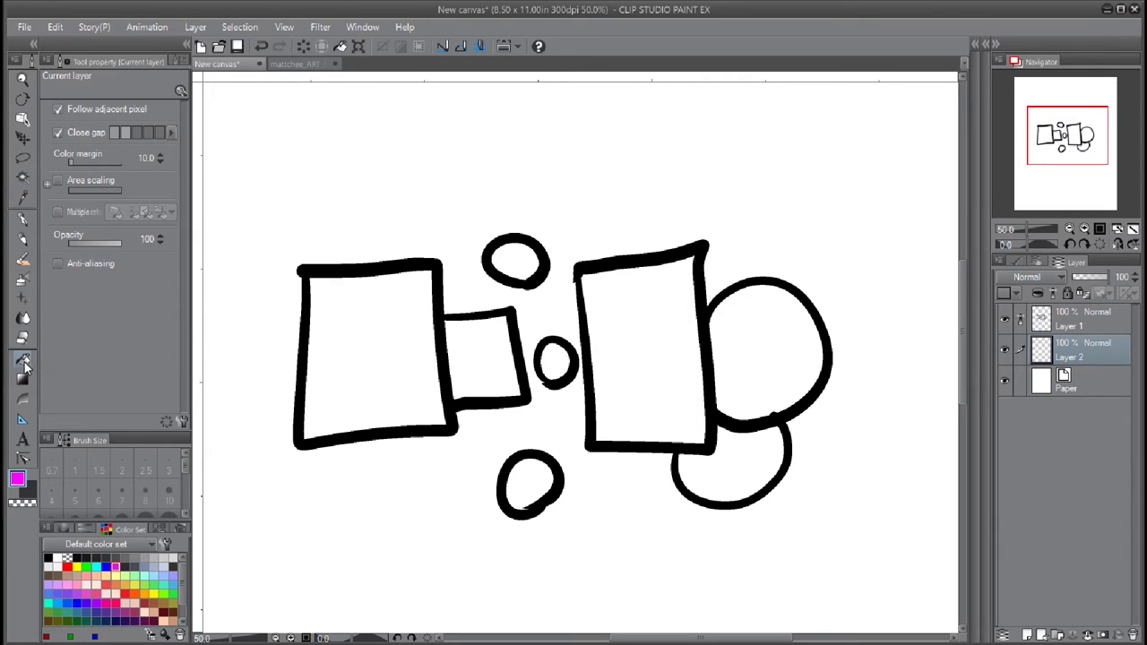
left_click(111, 564)
left_click(33, 59)
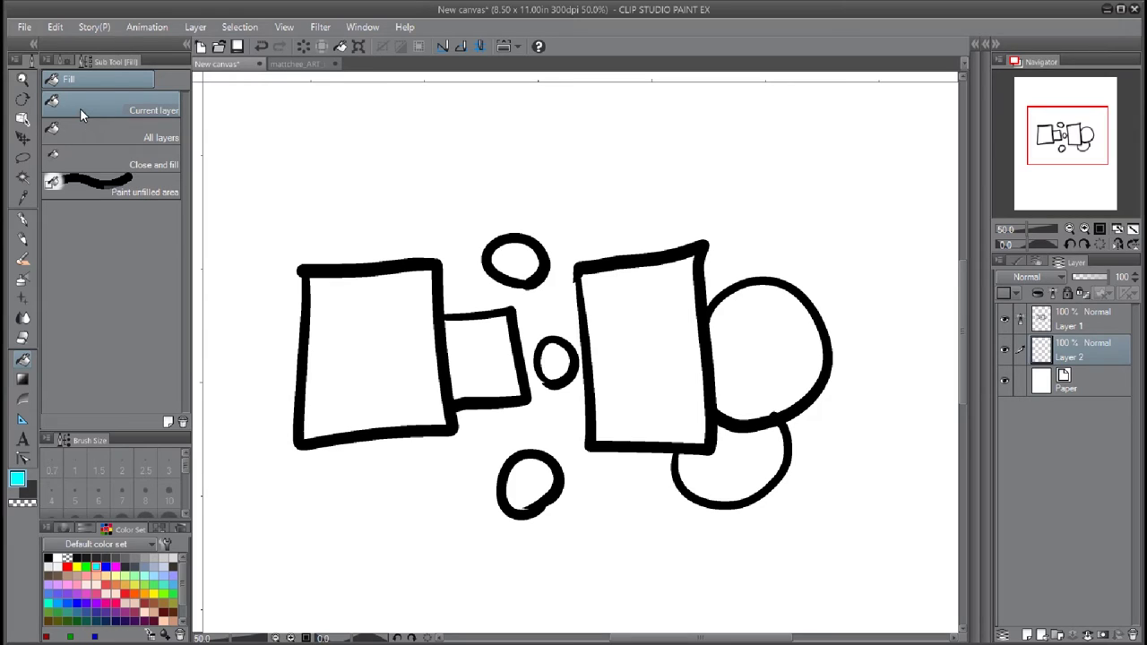
left_click(62, 61)
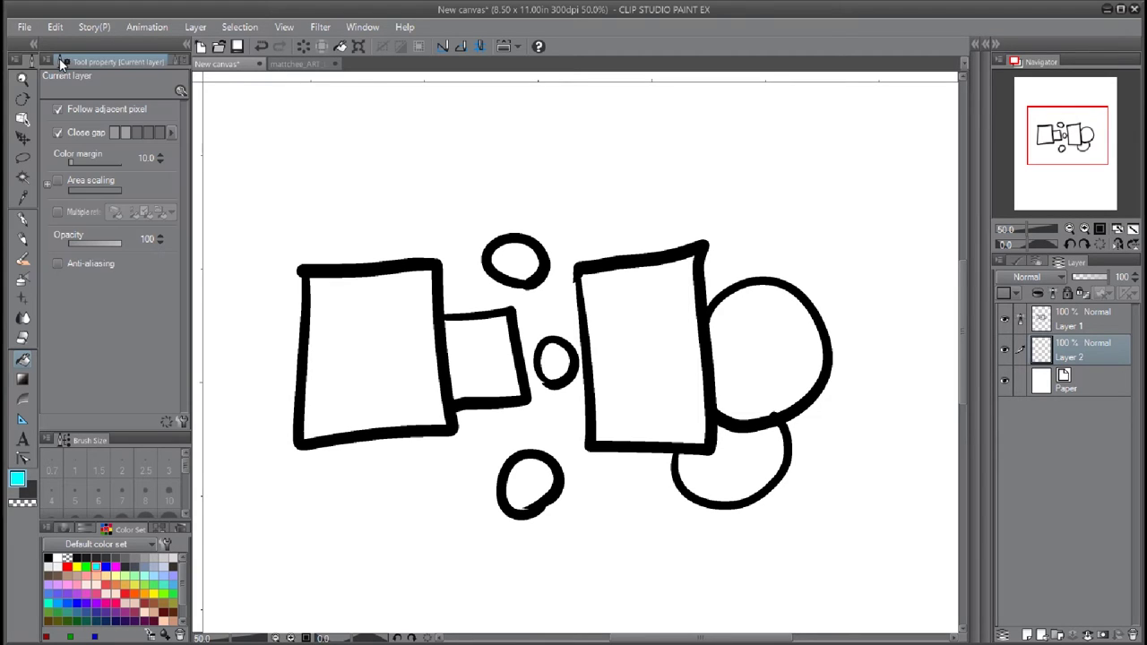
Step: Enable Multiple referencing in Fill tool properties and set it to Reference layer
left_click(57, 214)
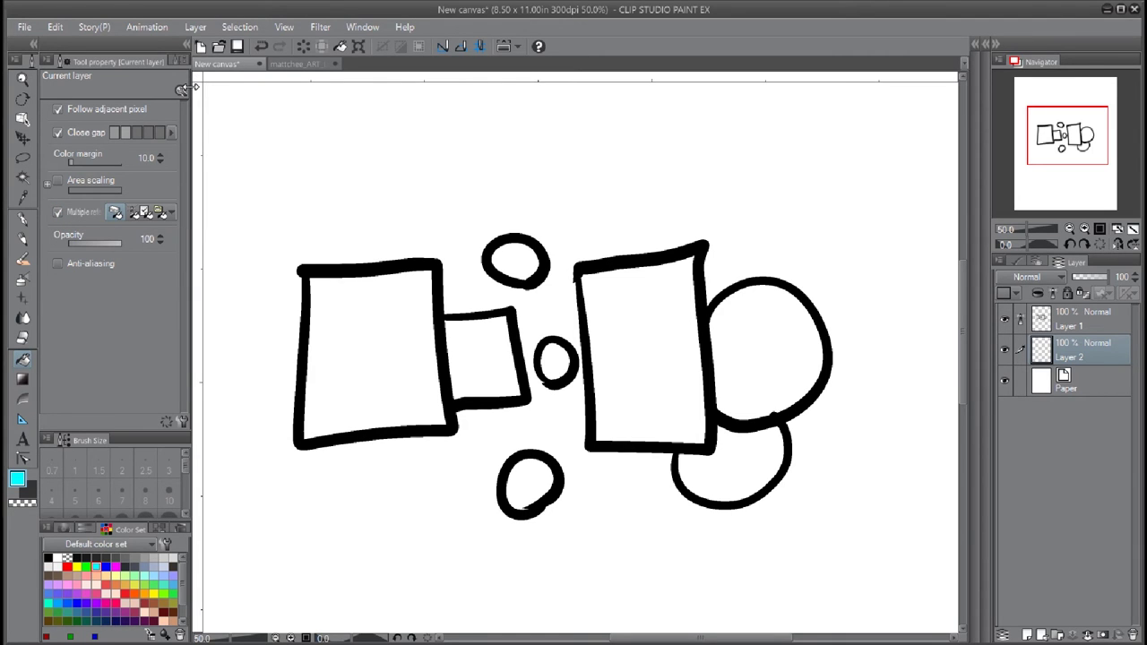
mouse_move(182, 90)
left_mouse_down()
mouse_move(260, 89)
mouse_move(199, 91)
left_mouse_up()
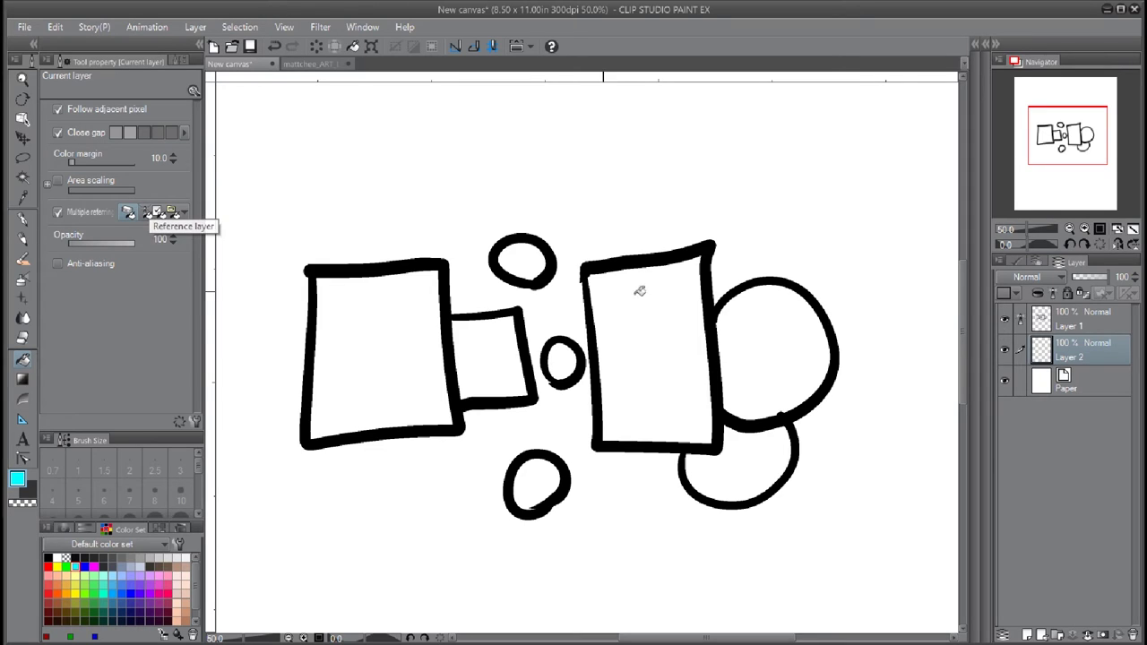
left_click(144, 213)
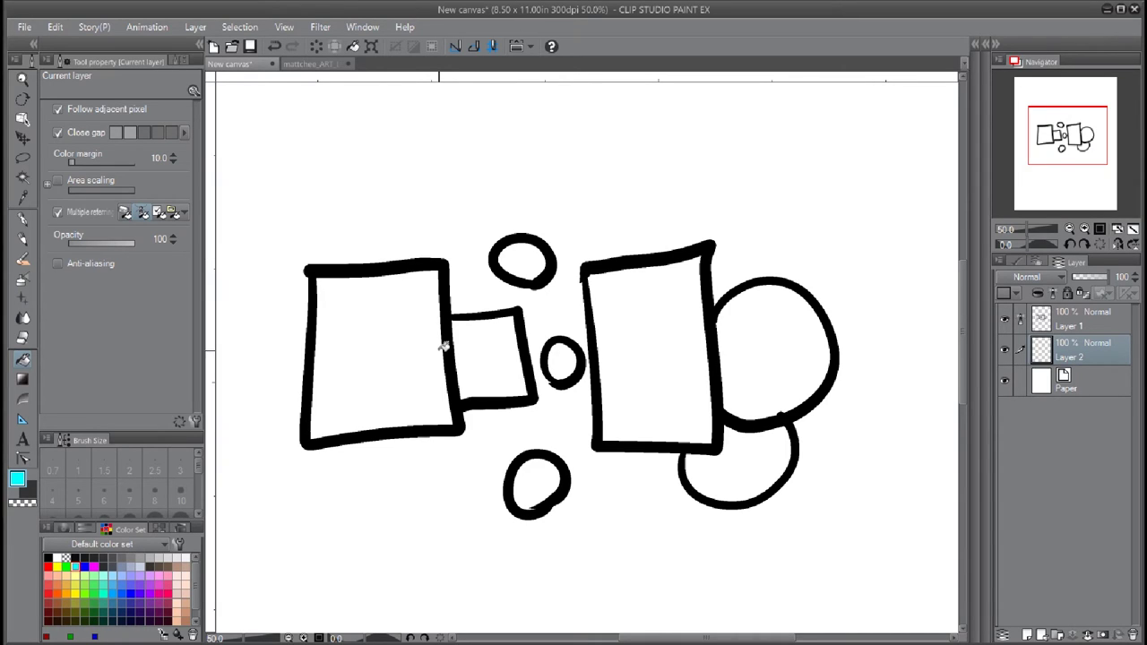
left_click(129, 214)
left_click(142, 214)
Step: Fill both rectangles, the large right circle and the top, bottom and middle circles cyan
left_click(385, 306)
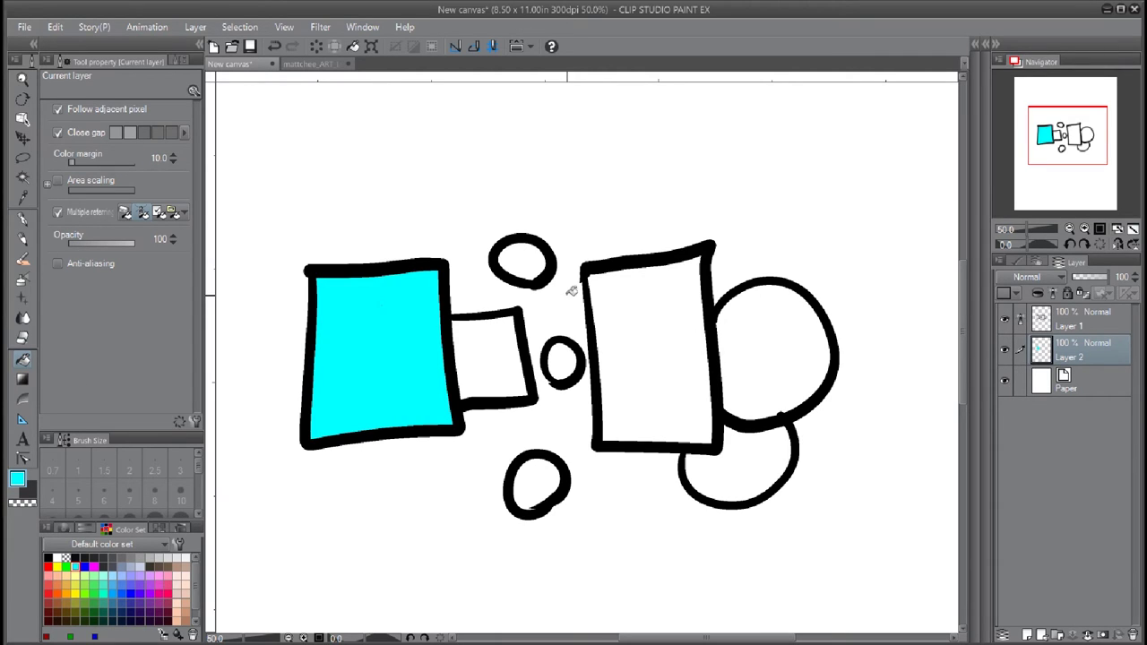
left_click(682, 305)
left_click(817, 321)
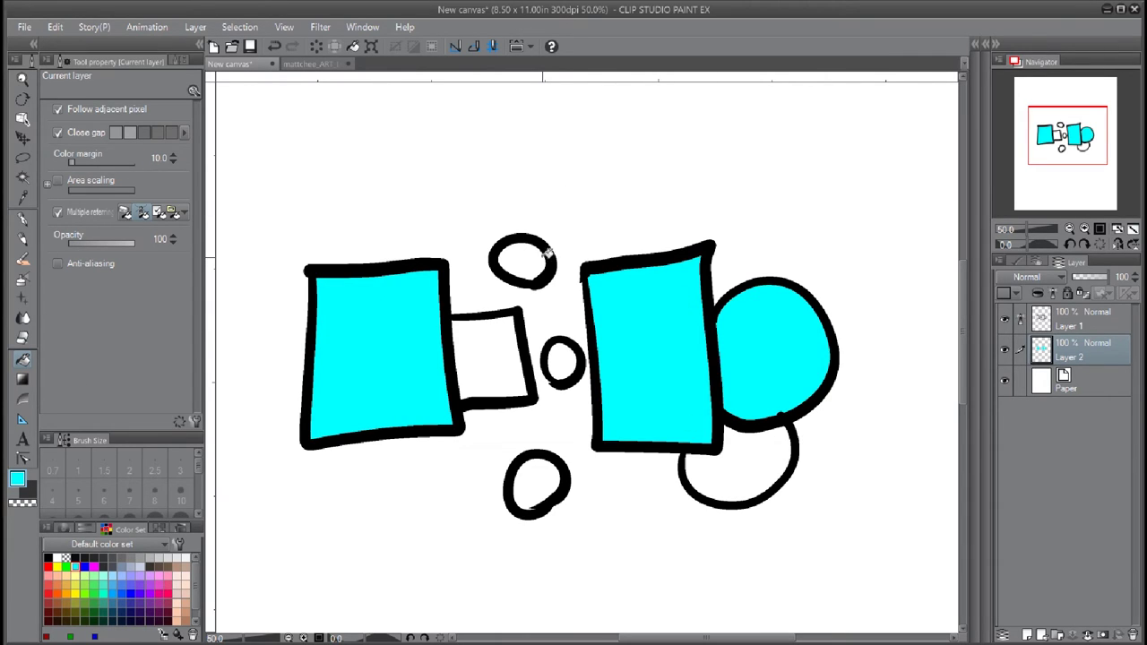
left_click(536, 260)
left_click(547, 462)
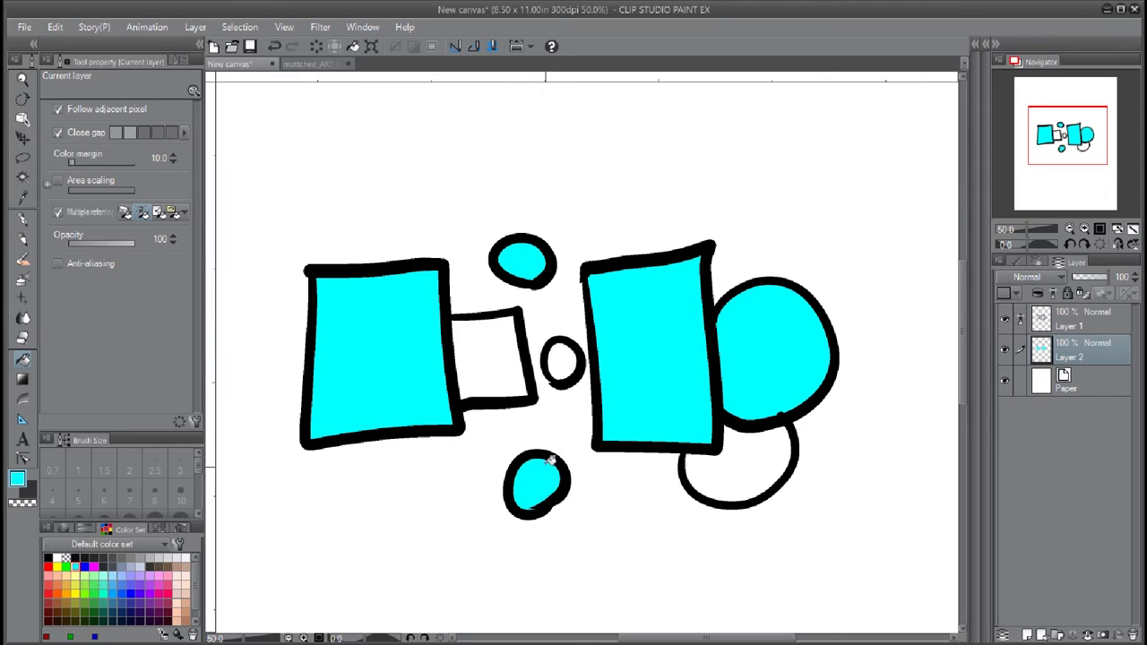
left_click(566, 358)
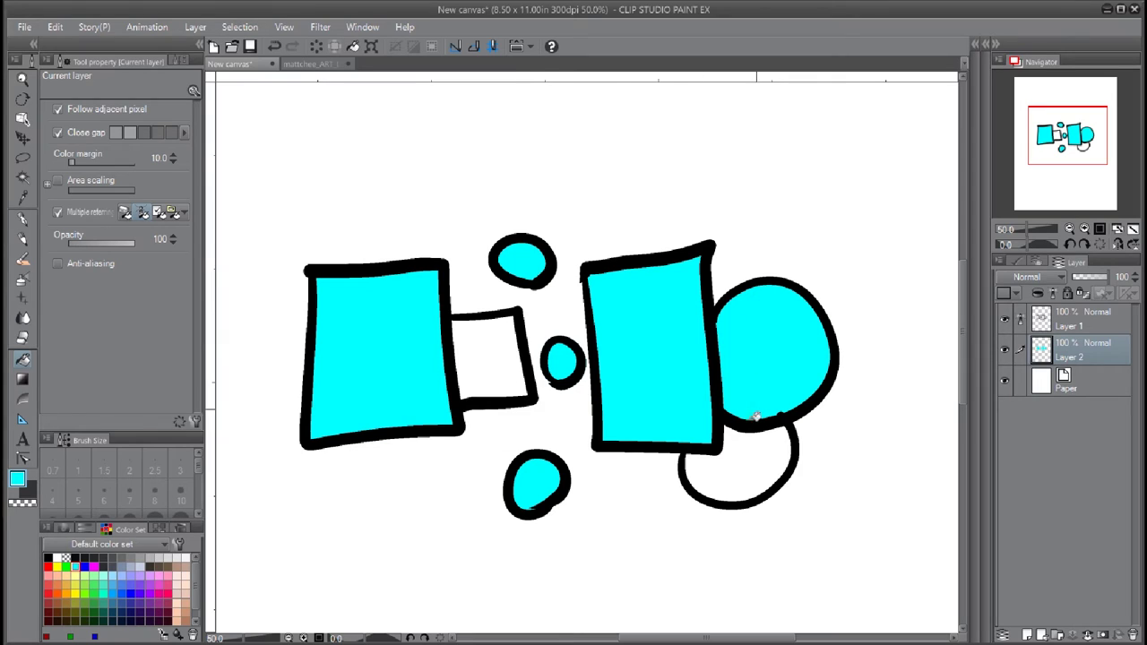
Step: Switch to magenta, fill the small middle rectangle and lower right circle, then undo
left_click(93, 576)
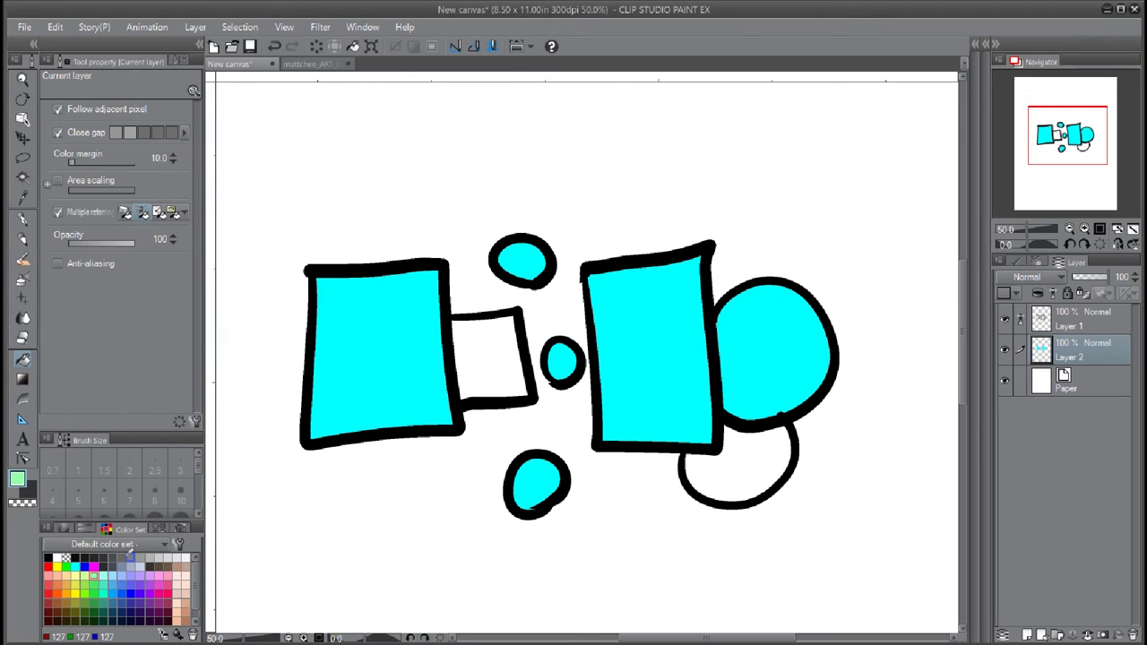
left_click(93, 567)
left_click(491, 350)
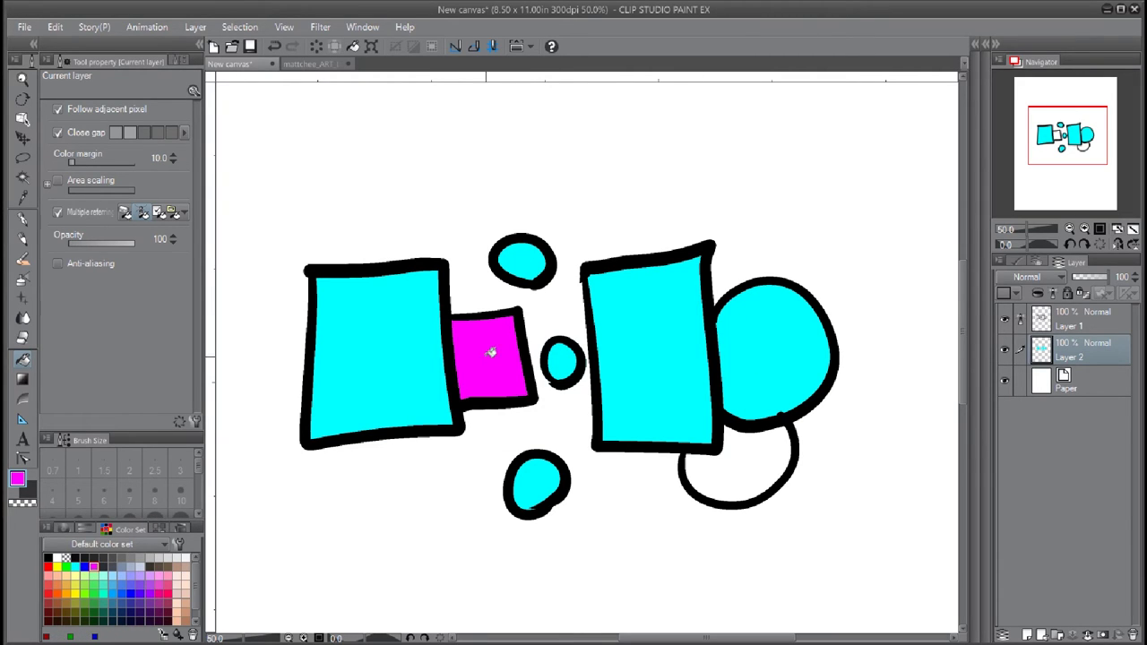
left_click(743, 448)
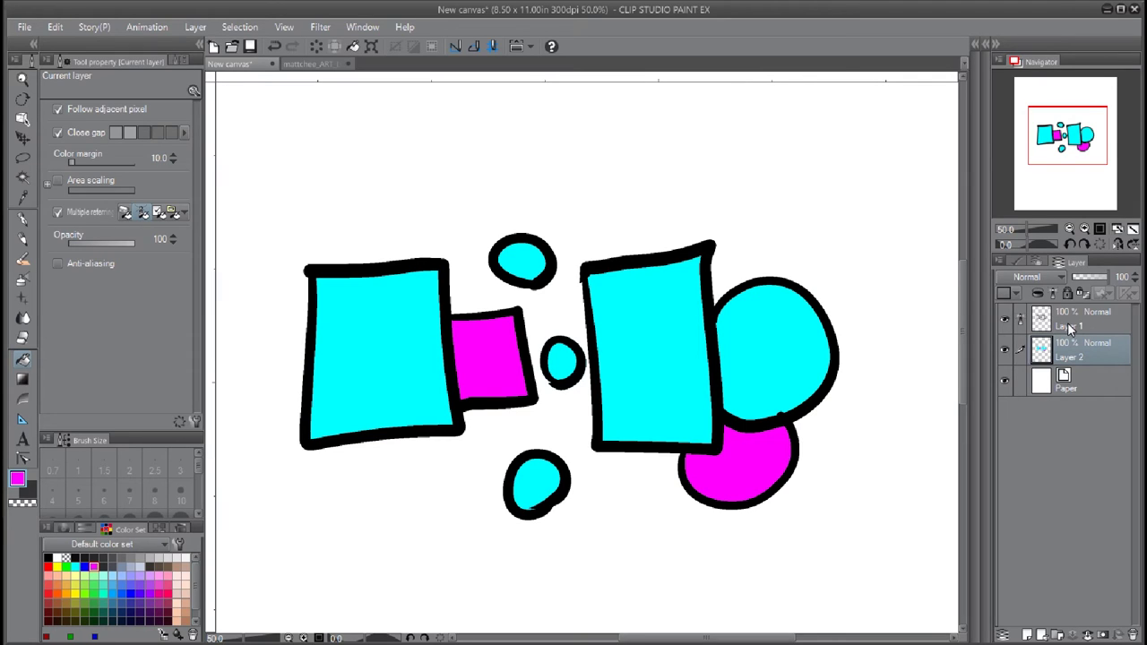
key("ctrl+z")
key("ctrl+z")
key("ctrl+z")
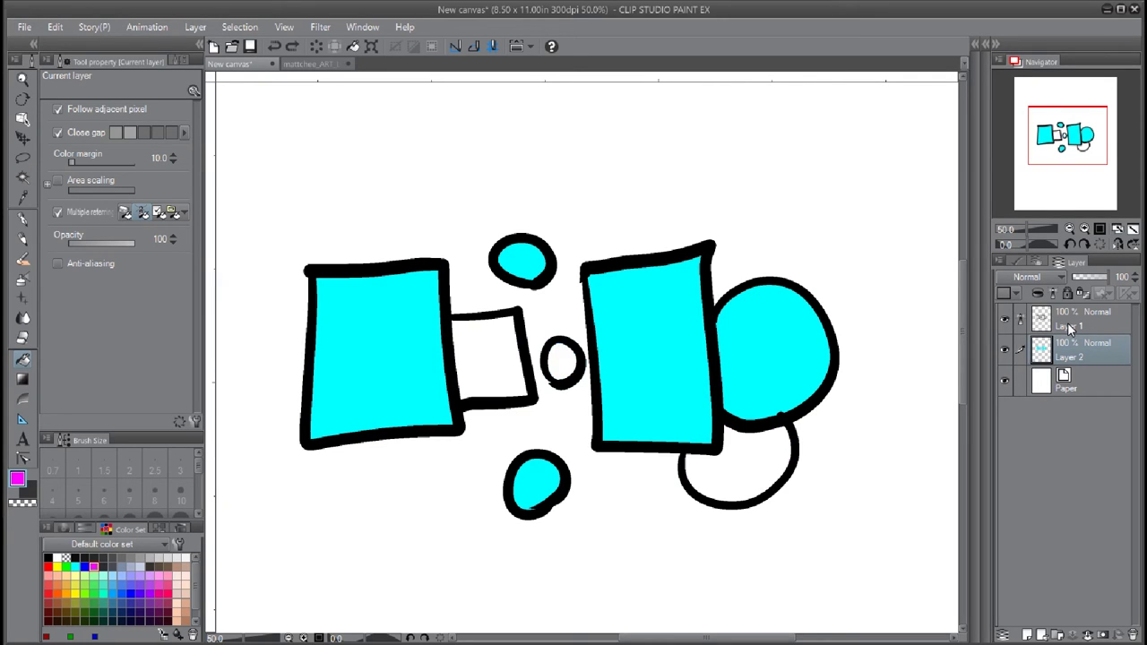
Step: Undo each cyan bucket fill, checking the fill edges up close along the way
key("ctrl+z")
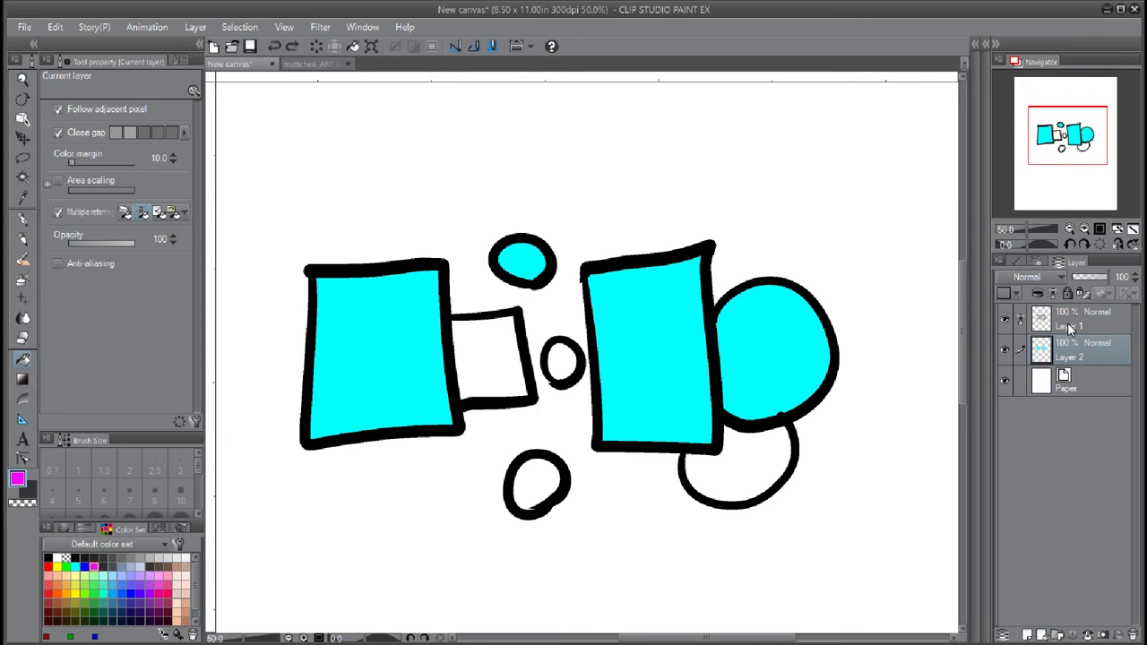
key("ctrl+plus")
key("ctrl+plus")
key("ctrl+plus")
key("ctrl+plus")
key("ctrl+plus")
key("ctrl+plus")
key("ctrl+plus")
key("ctrl+plus")
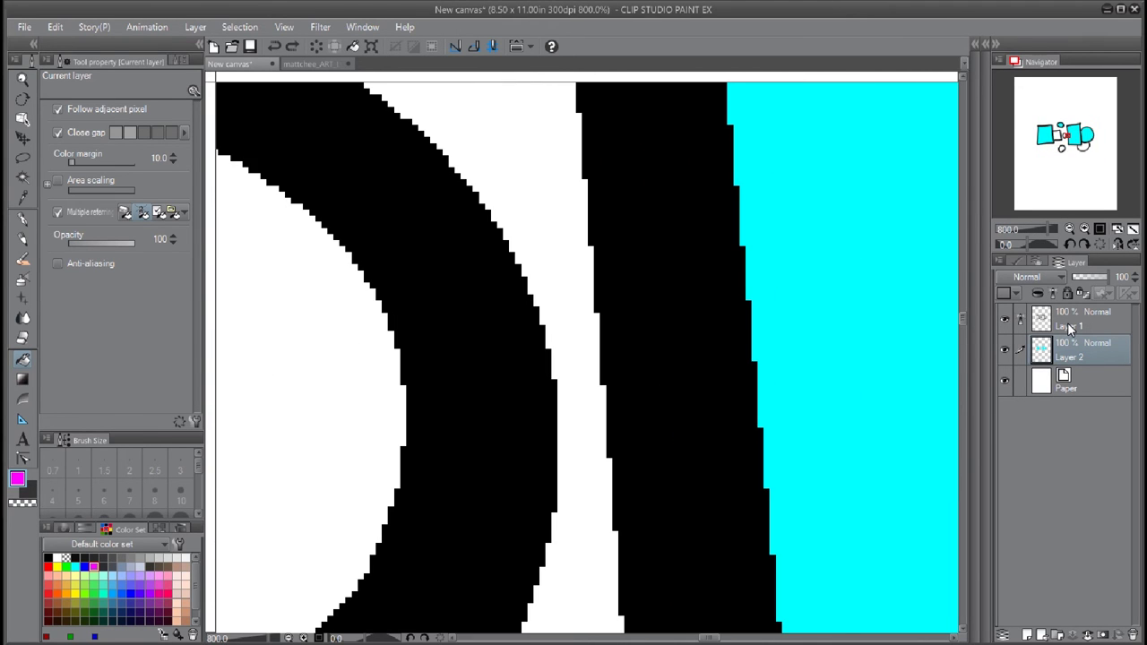
key("ctrl+plus")
key("ctrl+minus")
key("ctrl+minus")
key("ctrl+minus")
key("ctrl+minus")
key("ctrl+minus")
key("ctrl+minus")
key("ctrl+minus")
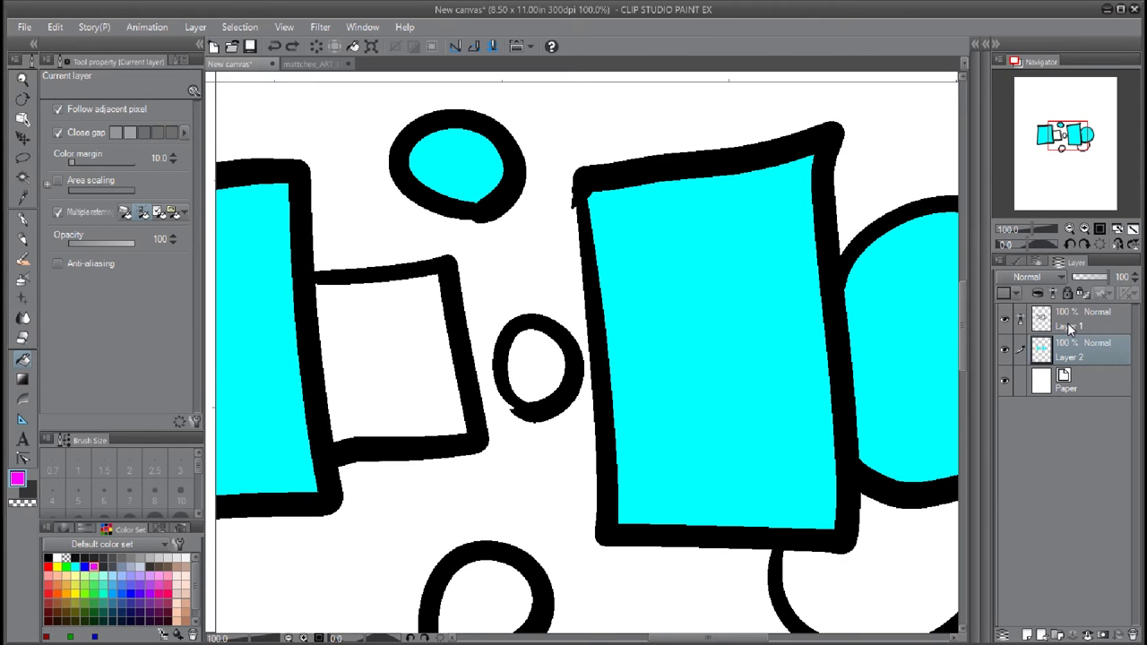
key("ctrl+minus")
key("ctrl+minus")
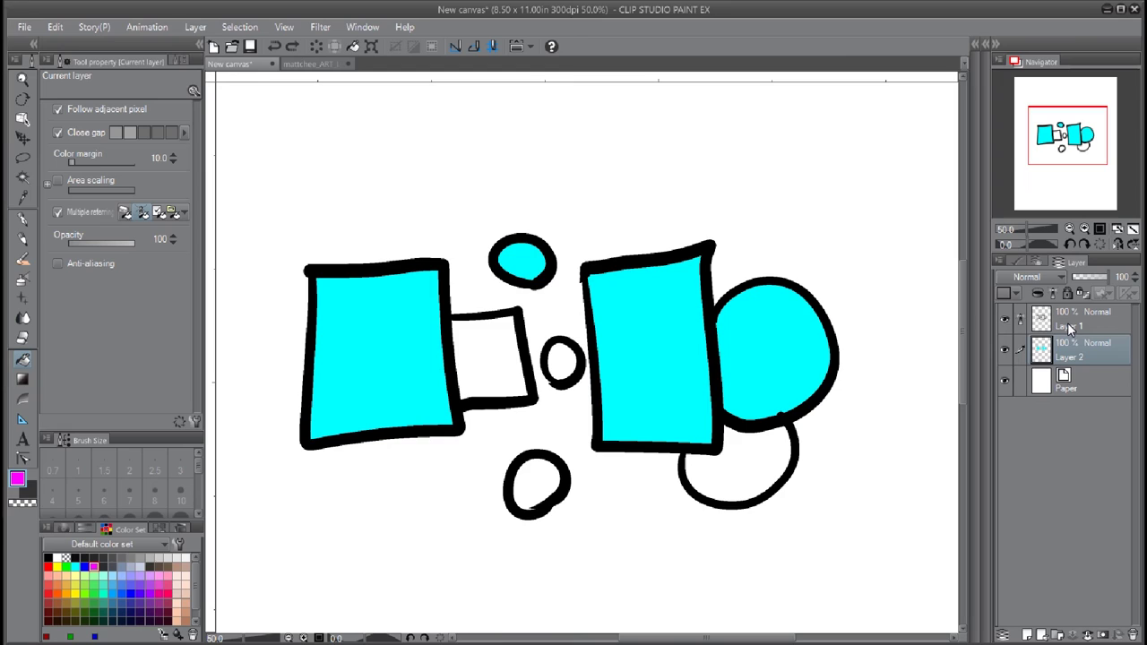
key("ctrl+minus")
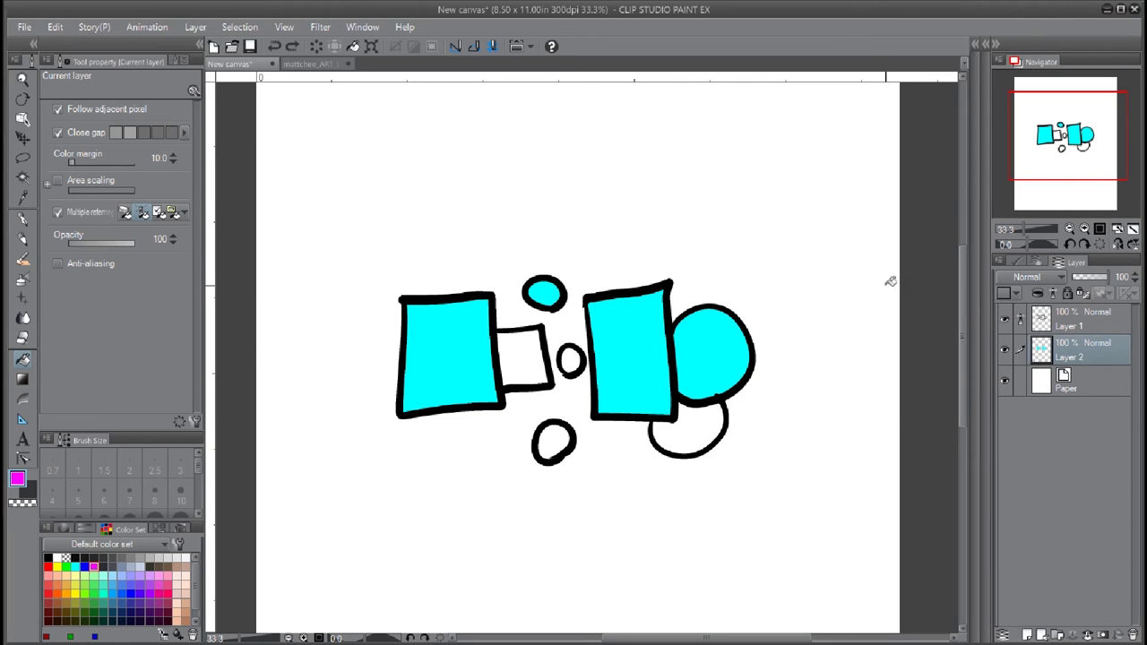
key("ctrl+z")
key("ctrl+z")
key("ctrl+z")
key("ctrl+z")
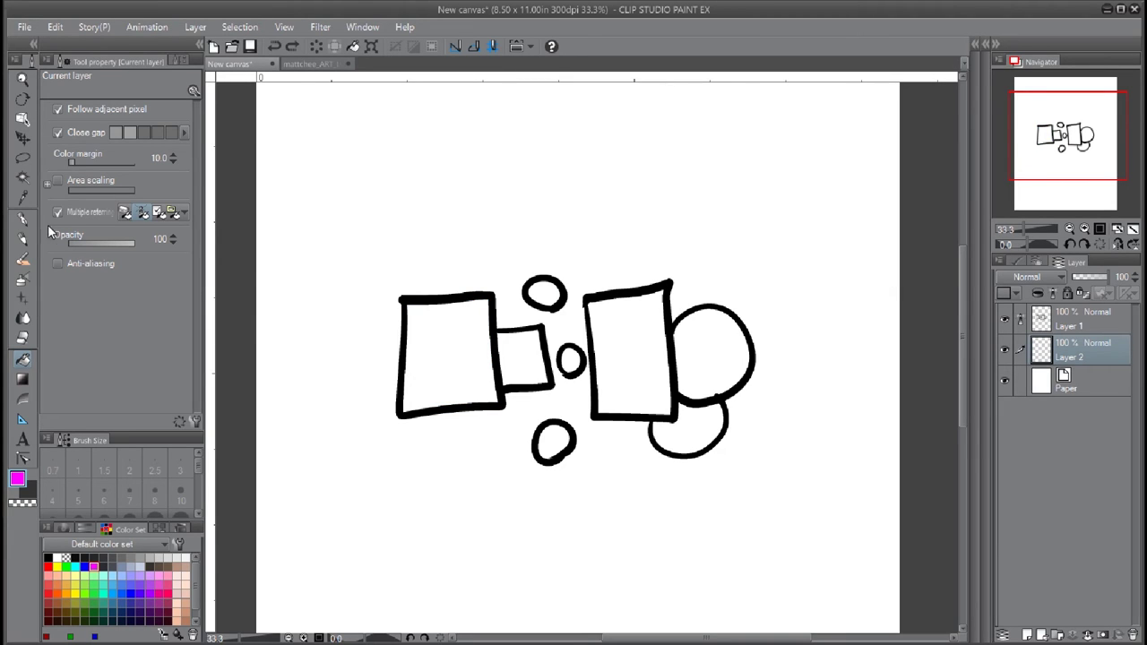
Step: Turn on area scaling and fill both large rectangles and the five circles cyan
left_click(61, 182)
left_click(77, 565)
left_click(461, 336)
left_click(651, 303)
left_click(704, 334)
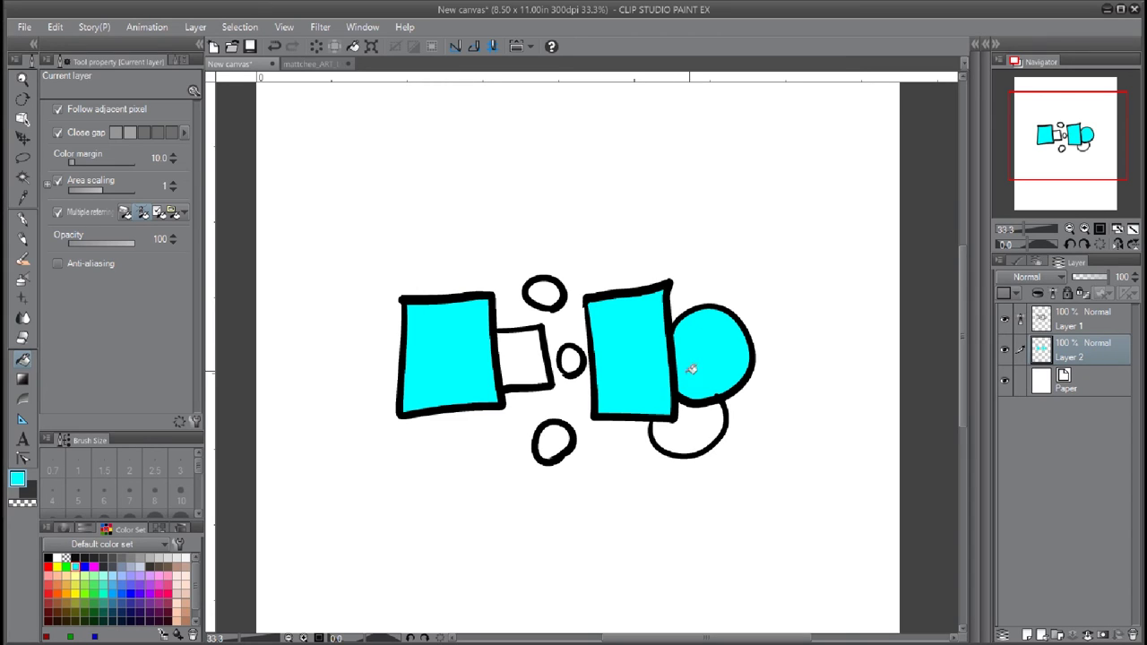
left_click(689, 421)
left_click(551, 285)
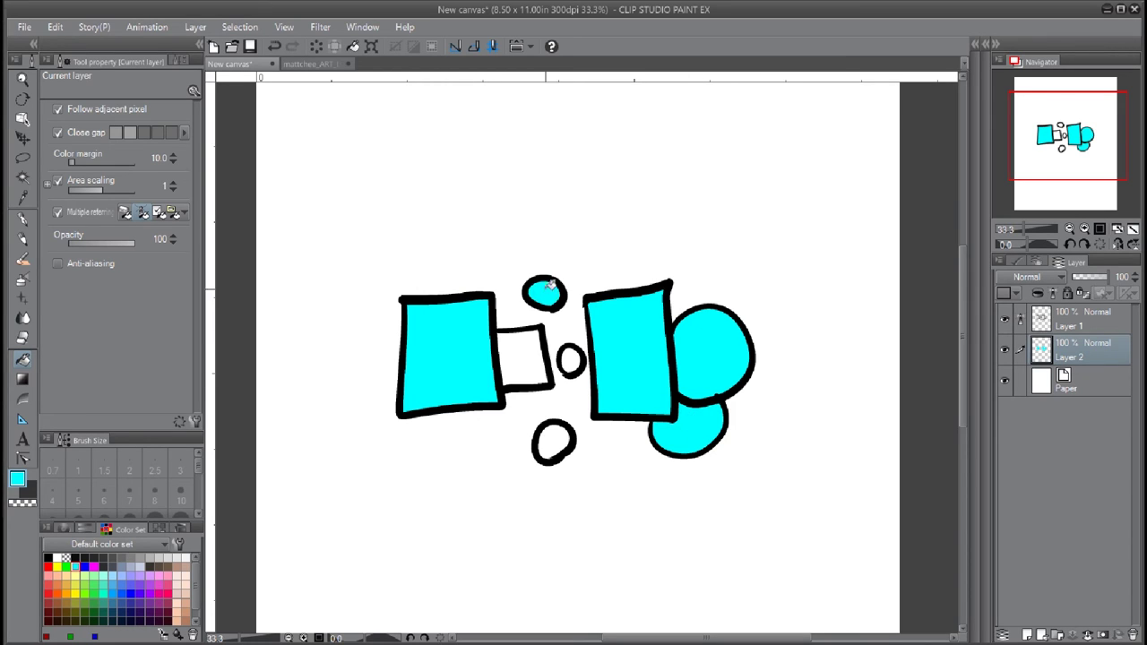
left_click(568, 358)
left_click(558, 439)
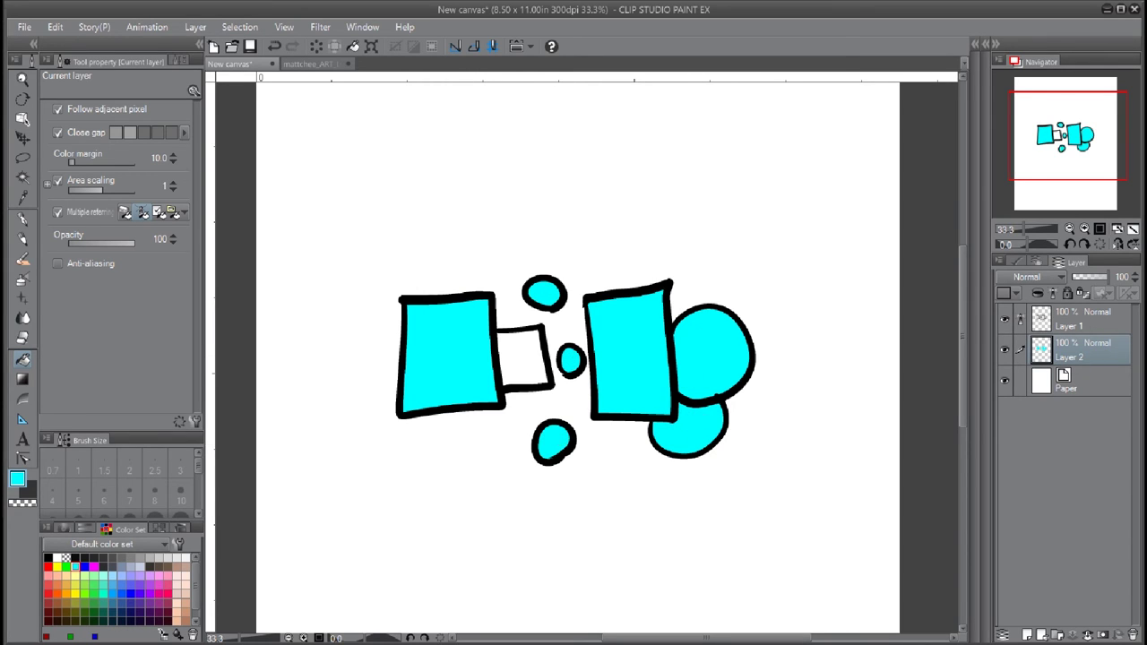
Step: Recolour the lower circle and the small rectangle magenta
left_click(93, 566)
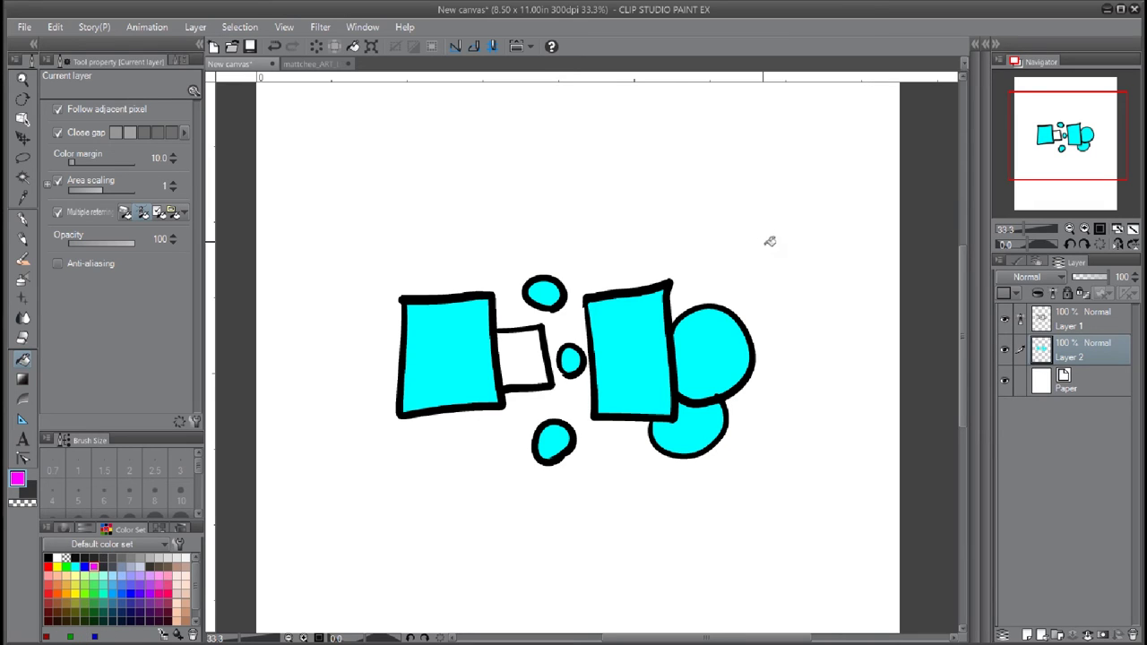
left_click(694, 426)
left_click(520, 360)
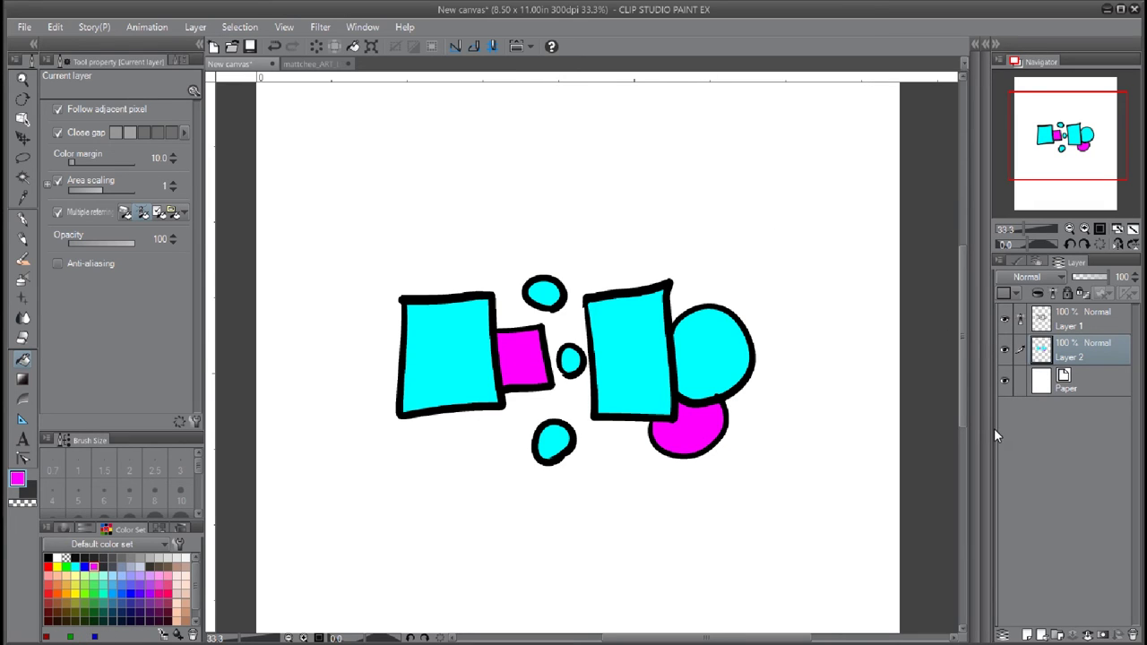
Step: Lower ink Layer 1's opacity and zoom in to inspect the fill edges
scroll(769, 470, "up", 3)
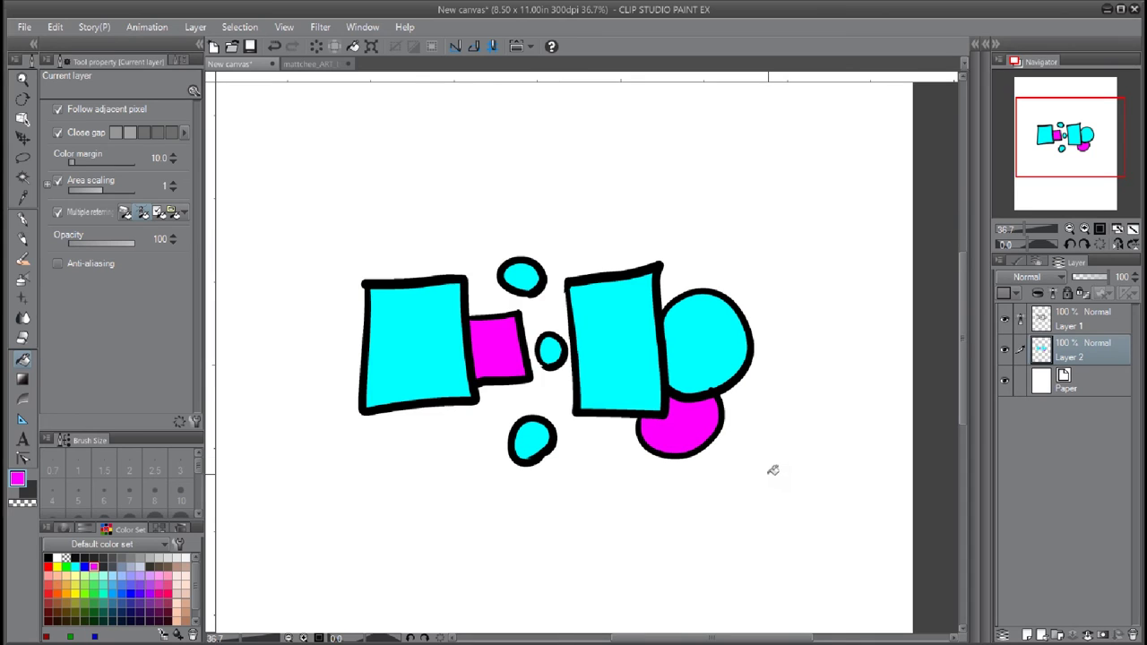
scroll(765, 475, "up", 3)
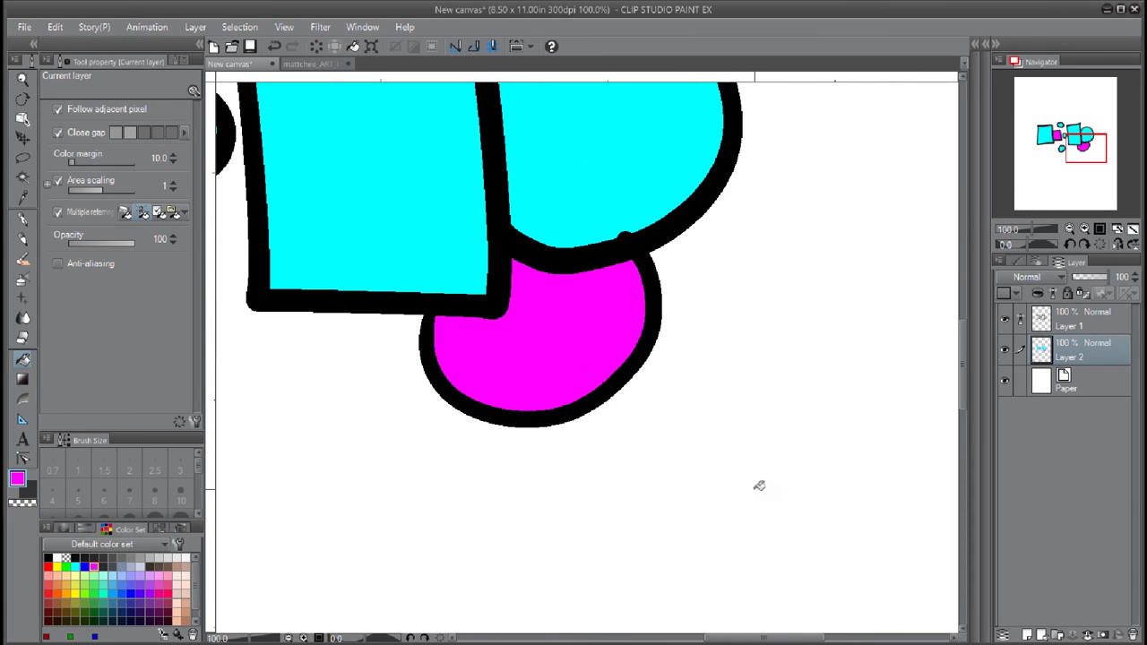
left_click(1122, 321)
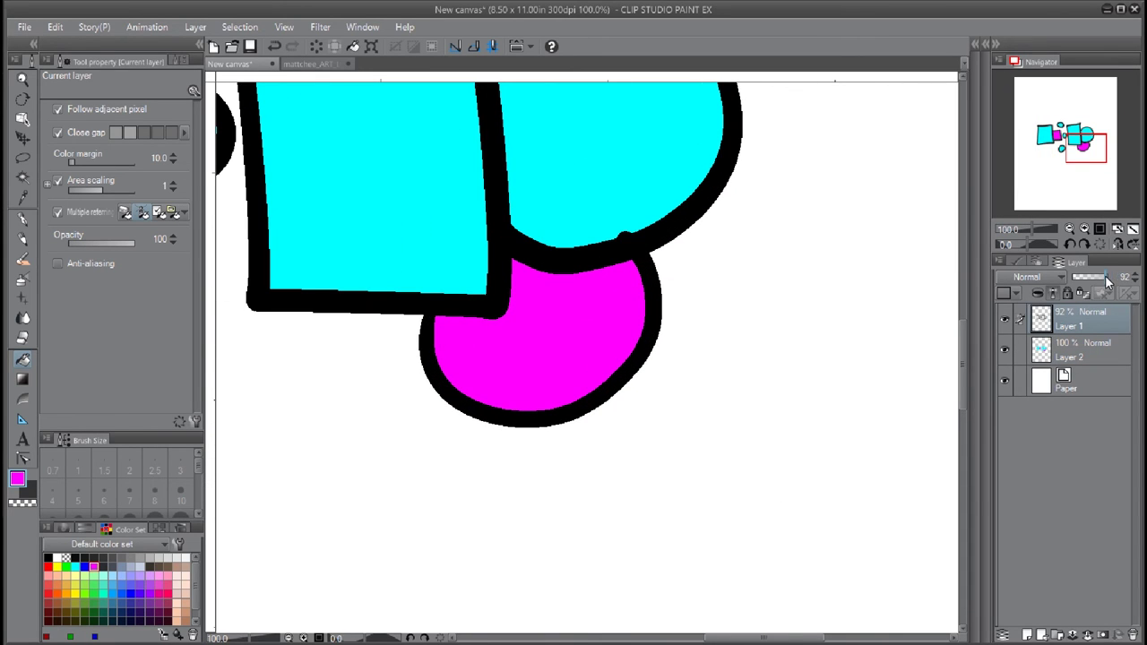
left_click_drag(1110, 278, 1085, 287)
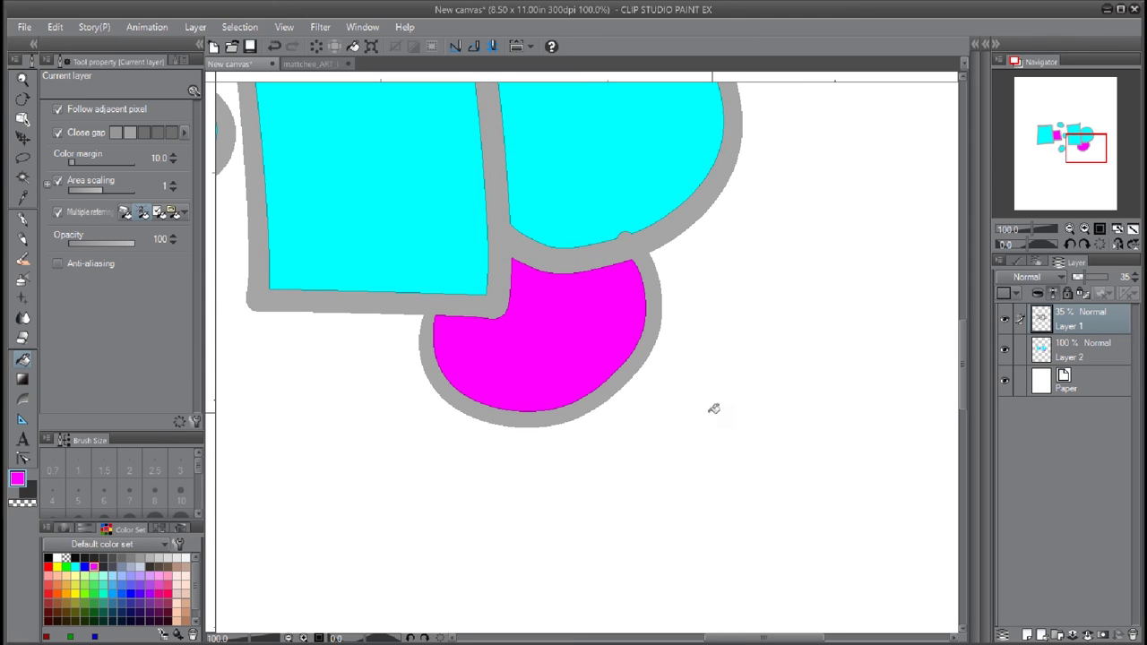
scroll(703, 411, "up", 4)
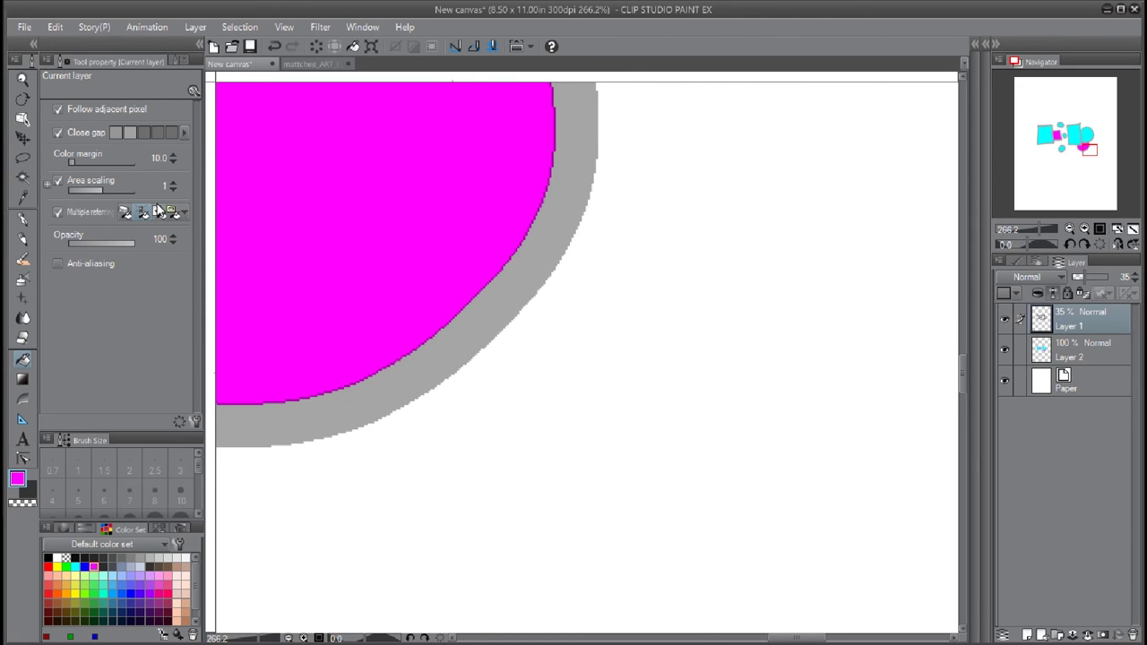
left_click_drag(1088, 151, 1082, 141)
scroll(524, 363, "up", 1)
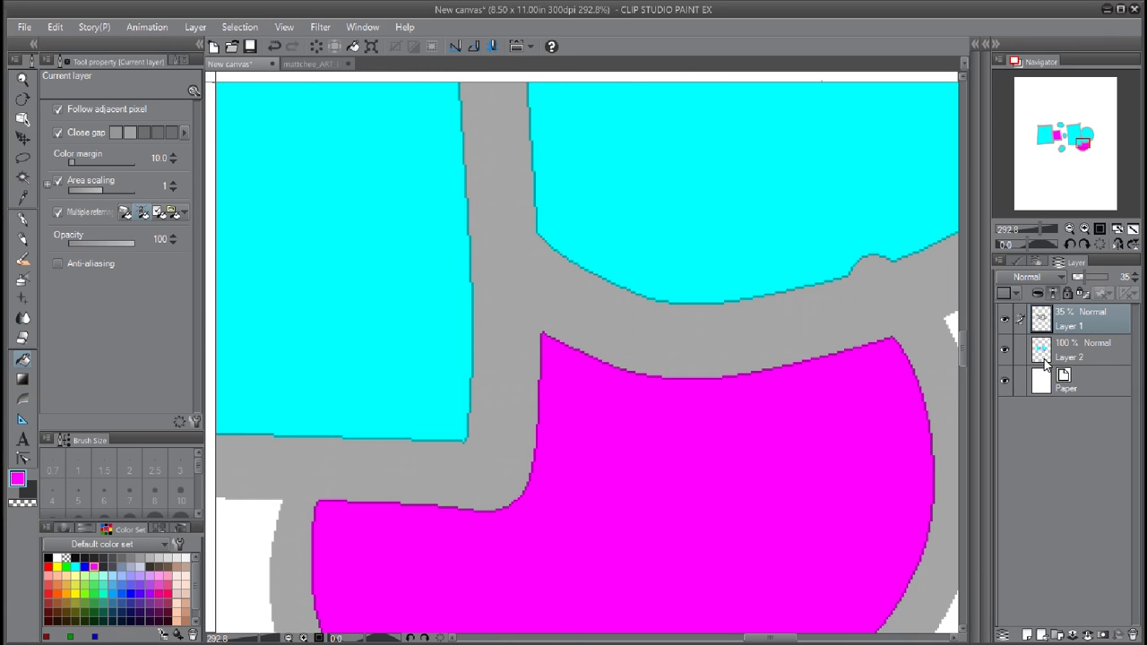
Step: Undo the opacity change, the magenta fill and most of the cyan fills
key("ctrl+z")
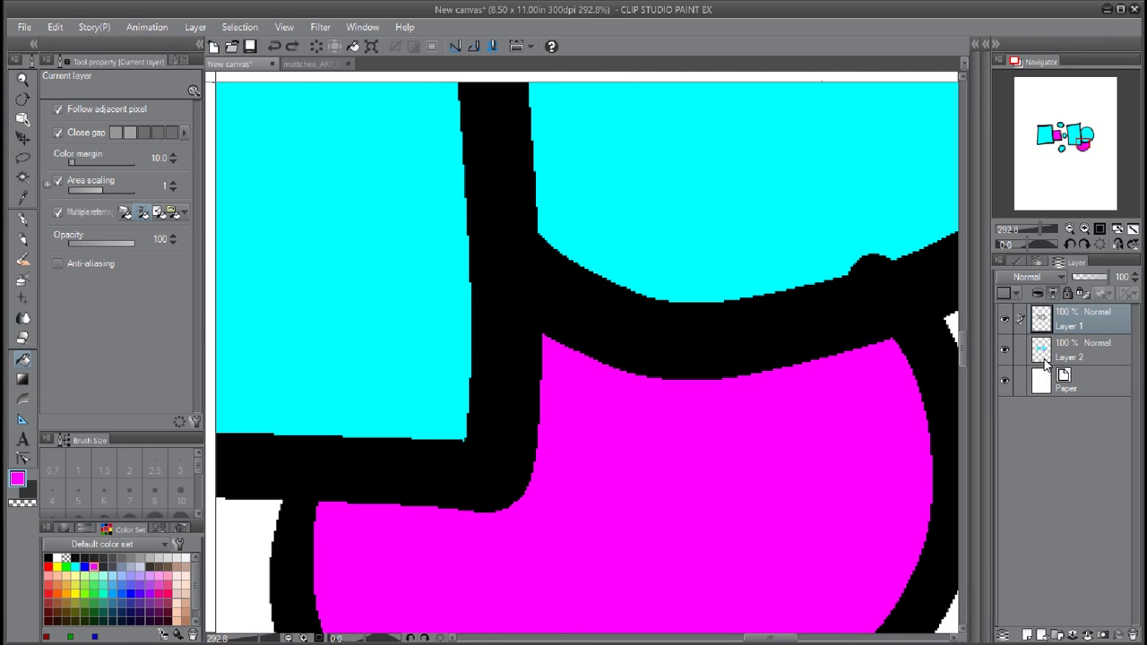
key("ctrl+z")
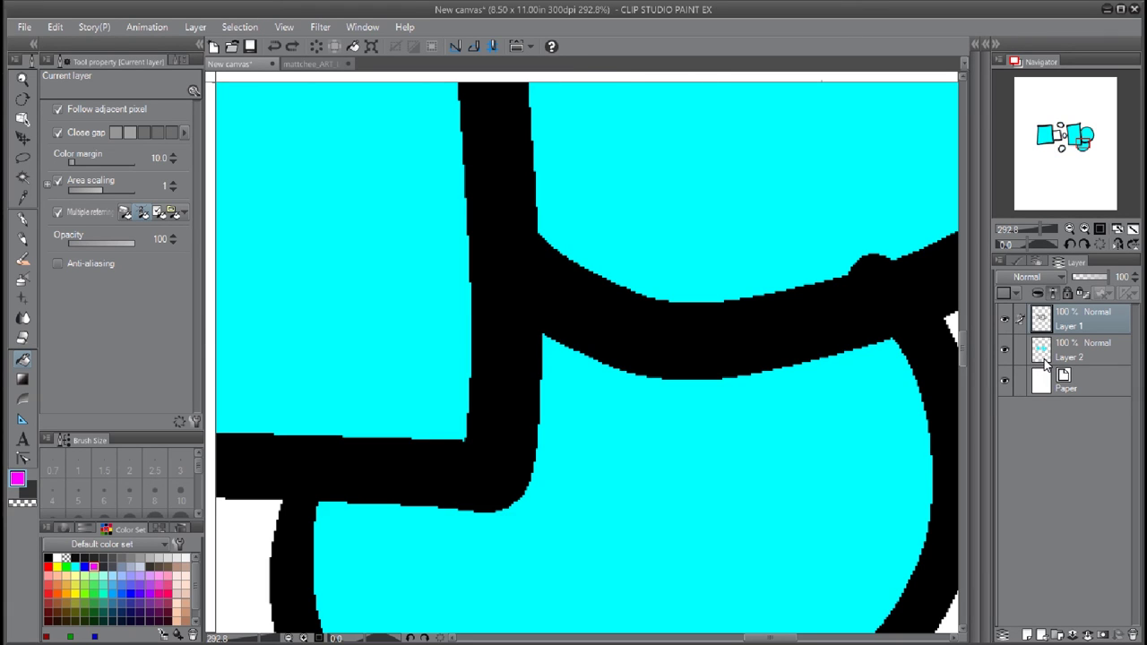
key("ctrl+z")
key("ctrl+z")
key("ctrl+z")
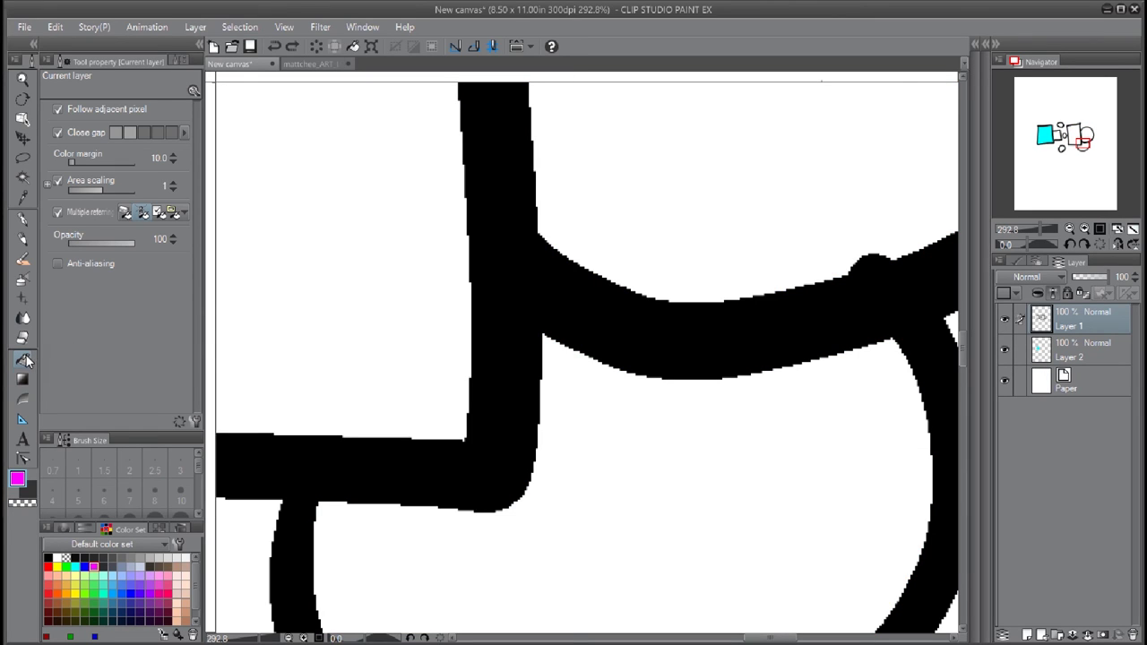
Step: Set area scaling to 3 and fill the lower circle magenta on Layer 2
left_click(173, 181)
left_click(1071, 350)
left_click(694, 459)
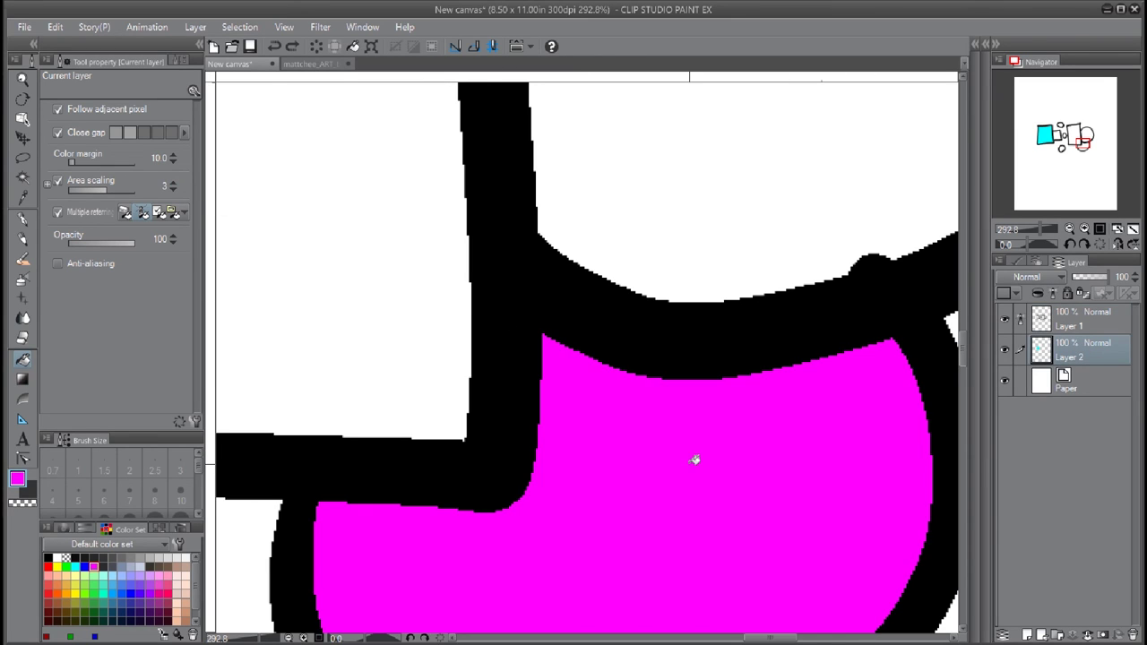
Step: Fade ink Layer 1 to 38% opacity and raise area scaling to 20
left_click_drag(1112, 277, 1089, 276)
left_click(1092, 323)
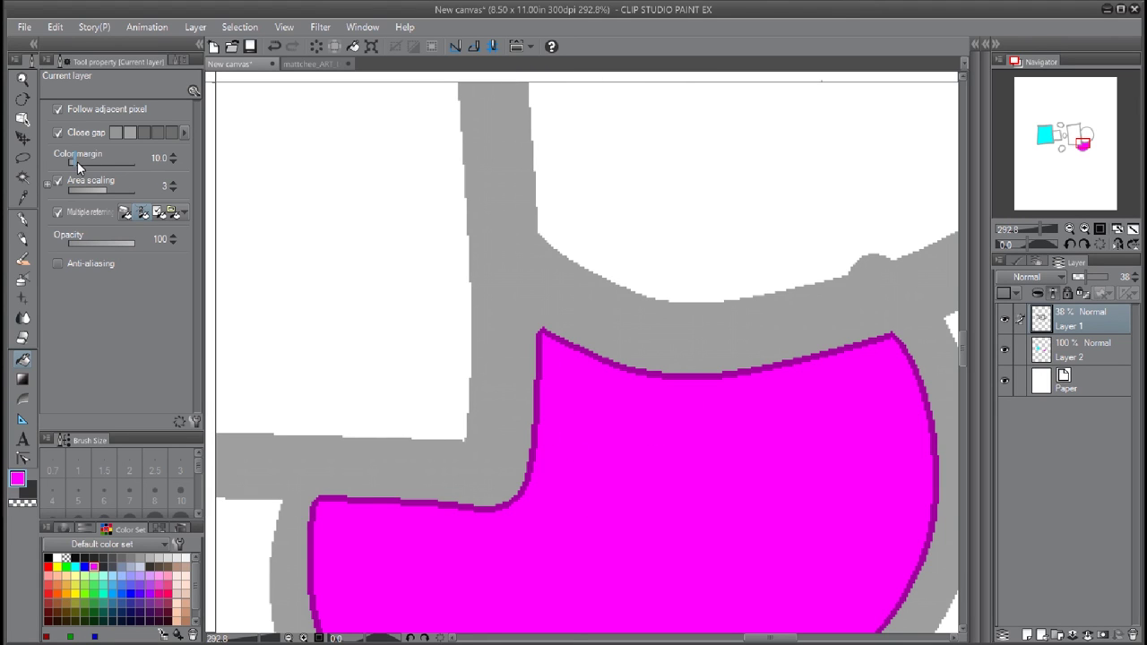
left_click_drag(107, 189, 142, 194)
left_click(1080, 351)
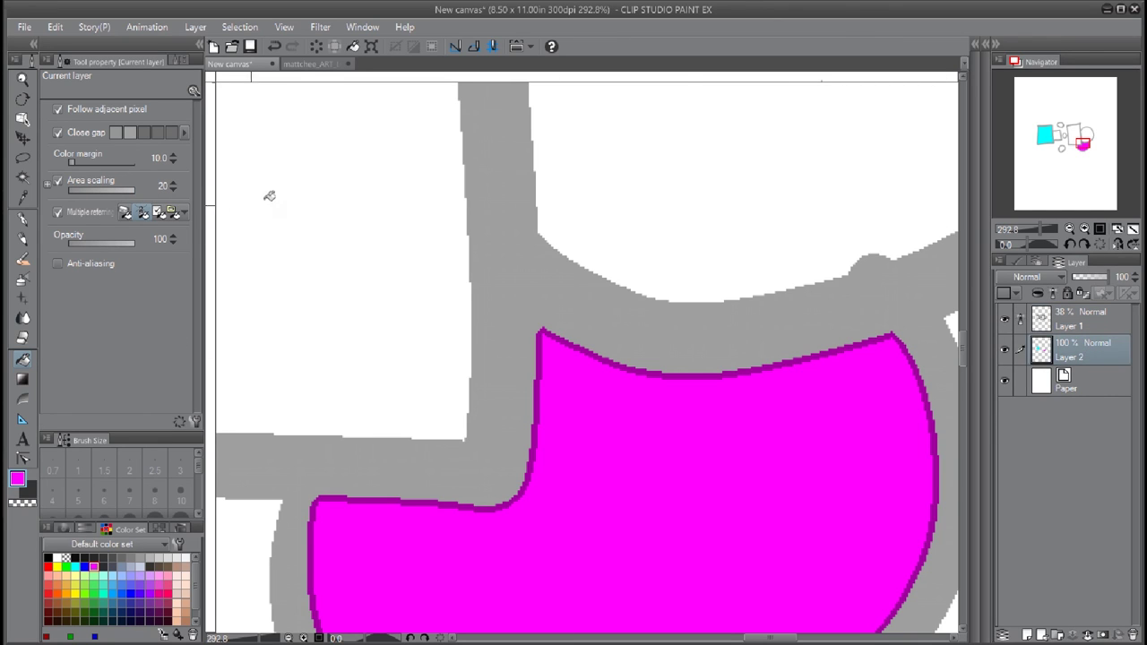
Step: Fill the right rectangle magenta at area scaling 20
left_click(321, 175)
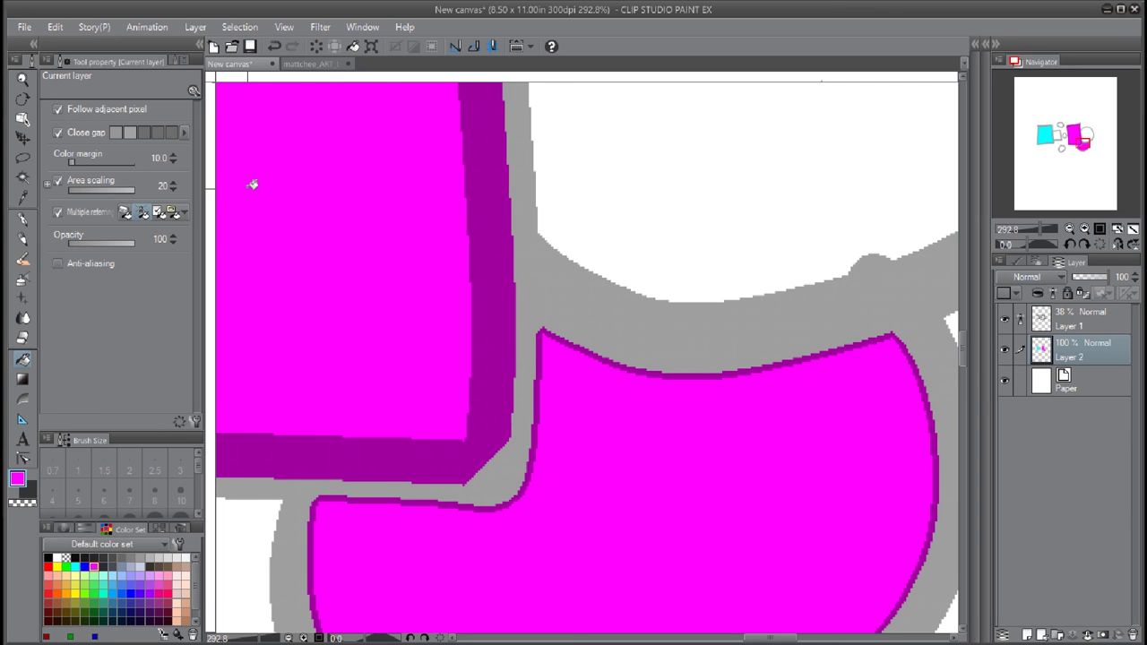
scroll(458, 246, "down", 6)
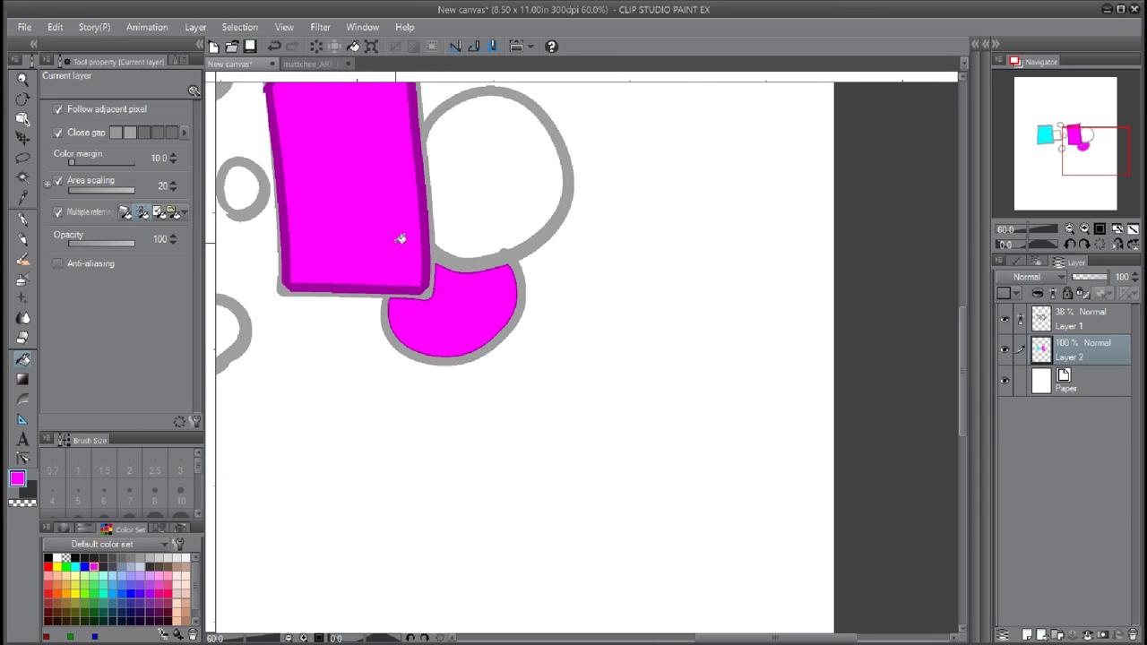
scroll(400, 240, "down", 1)
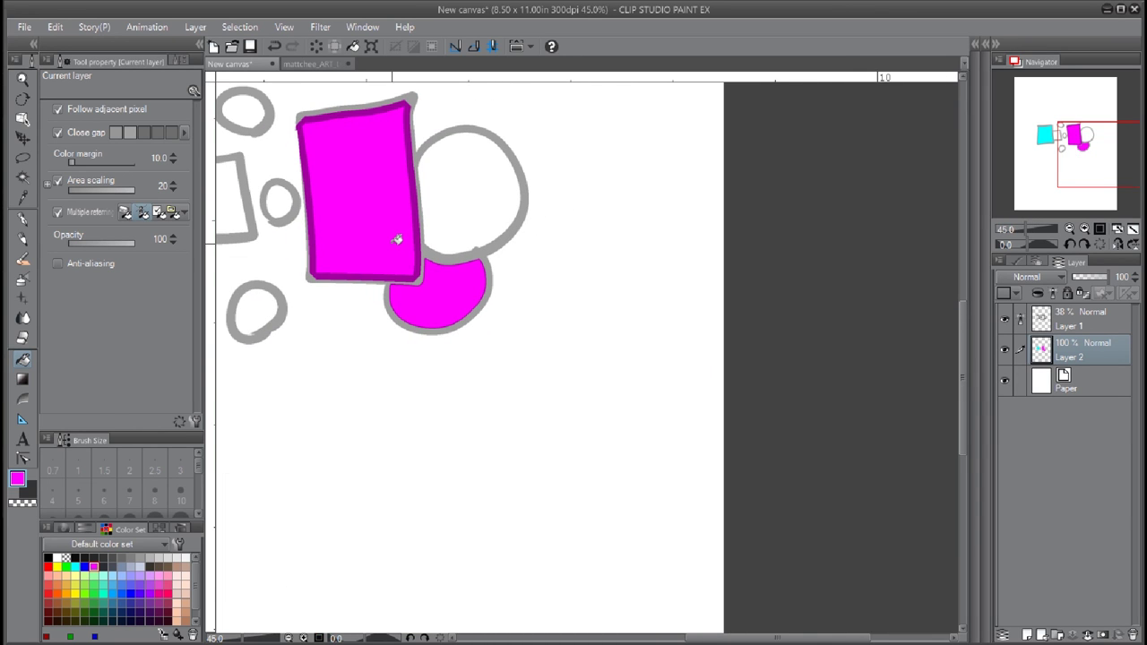
scroll(397, 240, "up", 4)
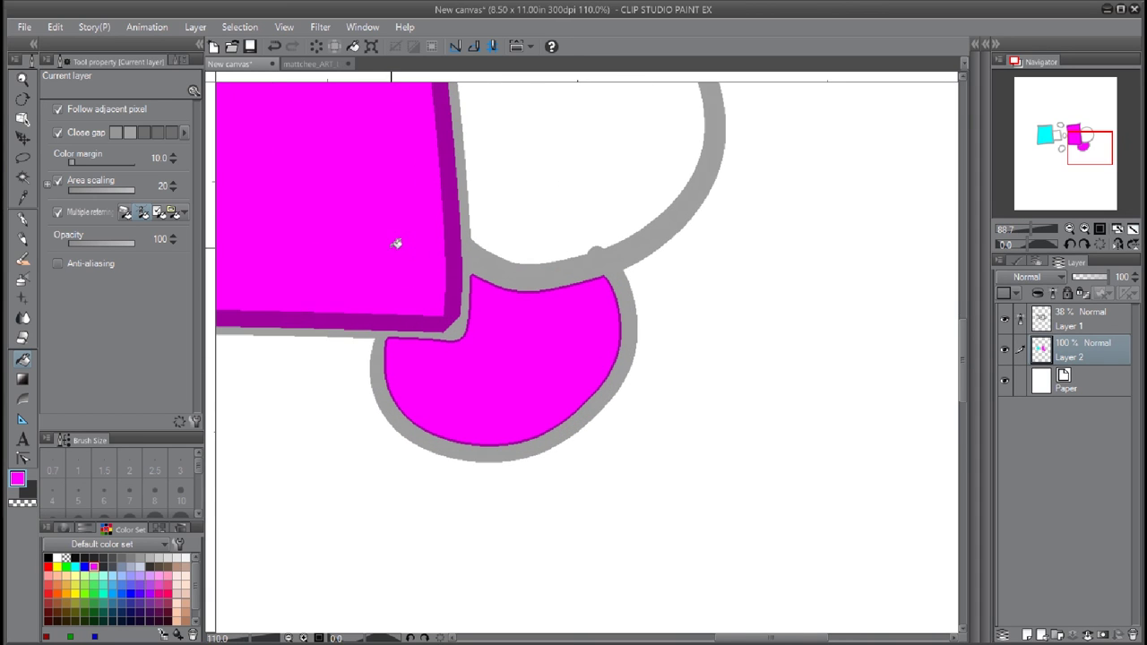
Step: Set area scaling to -5 and fill the big circle magenta
left_click_drag(1095, 154, 1092, 146)
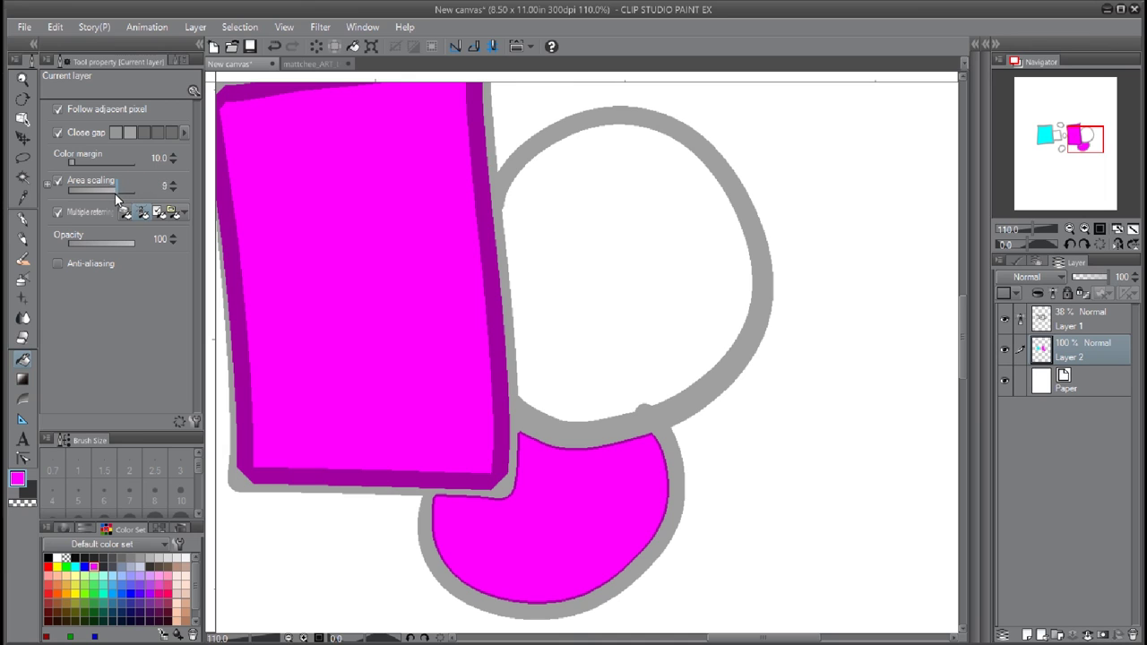
left_click_drag(91, 199, 93, 199)
left_click(679, 257)
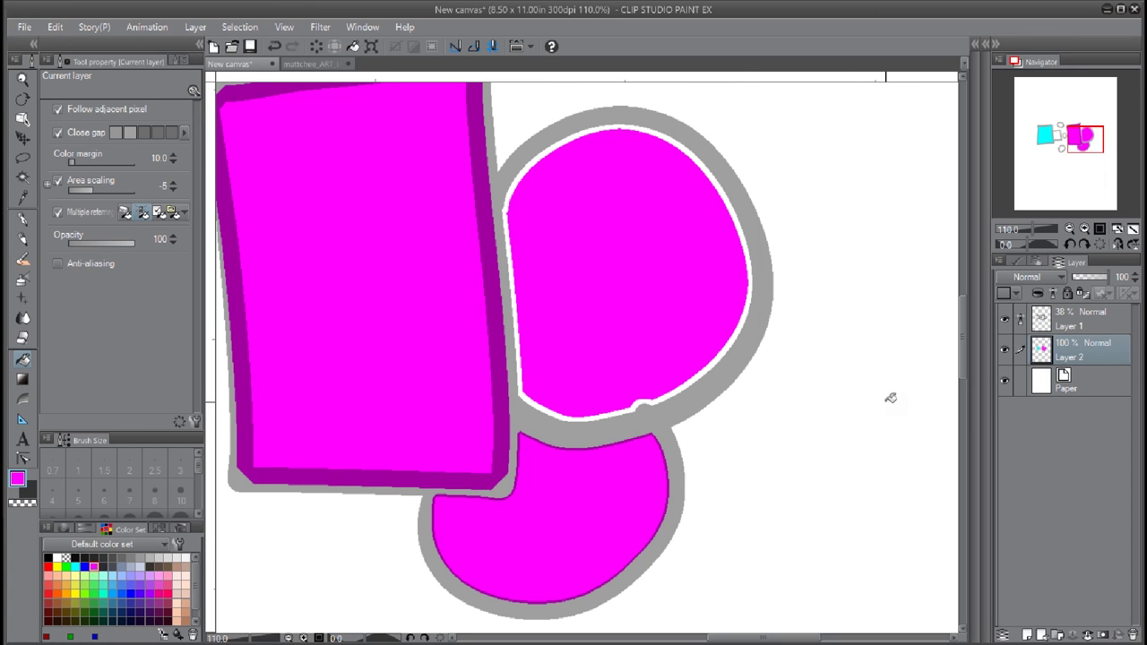
scroll(851, 416, "down", 3)
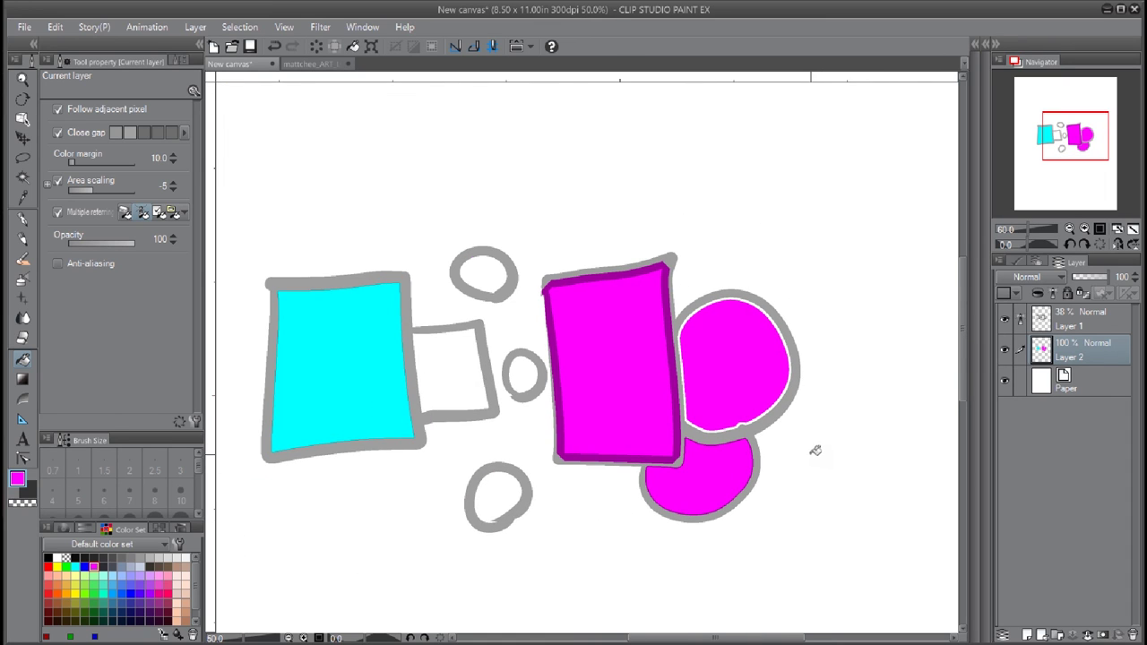